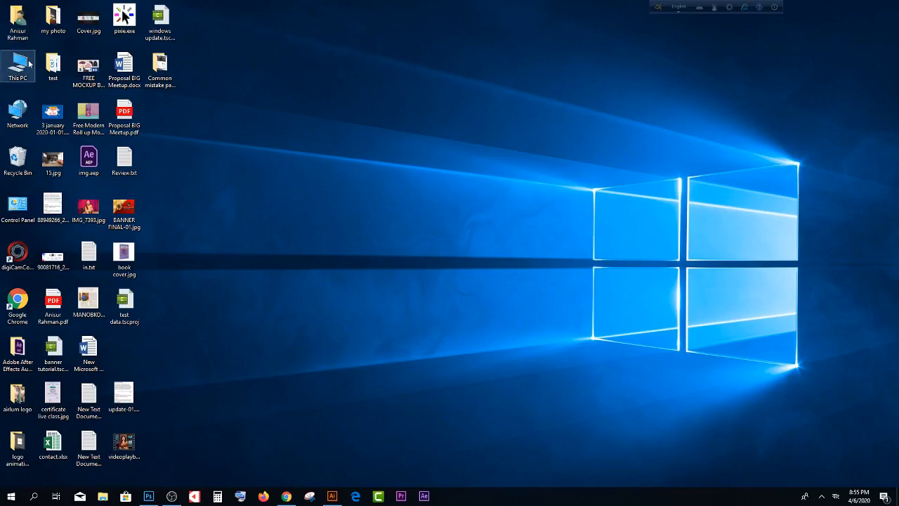
Open the 10 Days Crash Course folder on the Professional works (F:) drive
{"action": "double_click", "coordinate": [28, 64]}
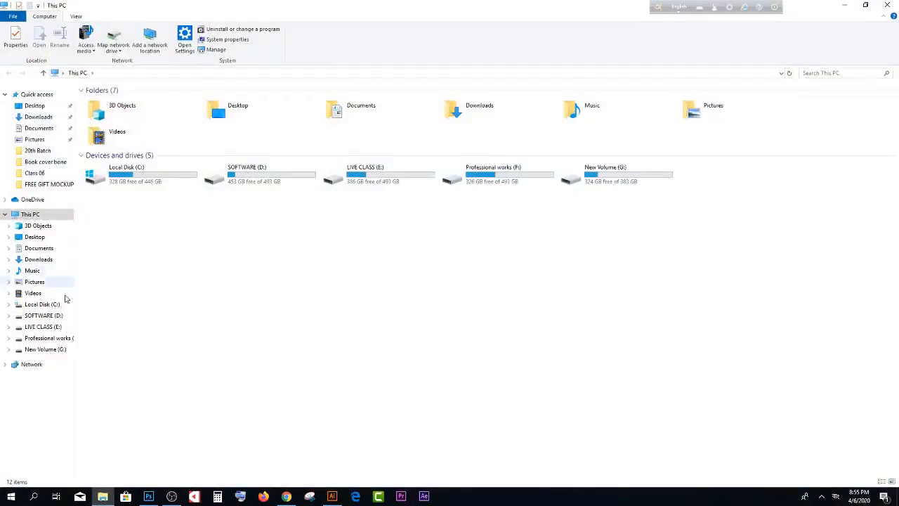
{"action": "left_click", "coordinate": [60, 339]}
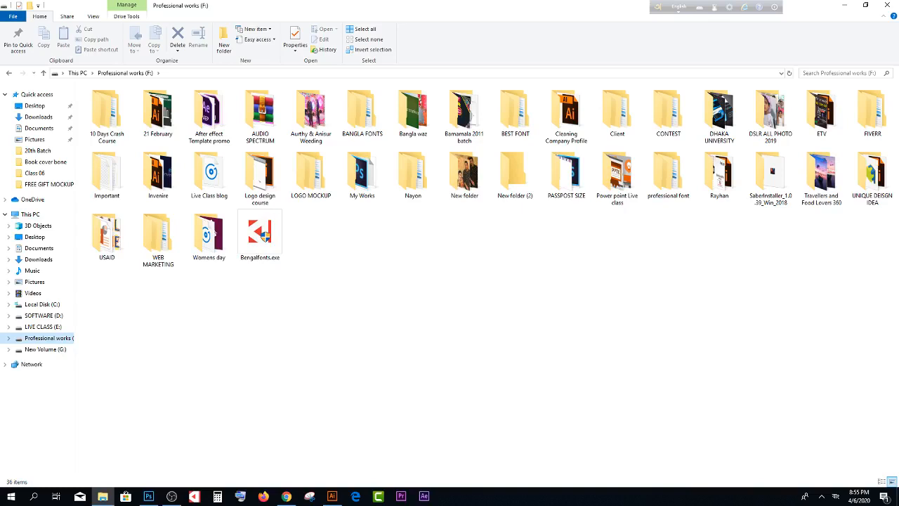
{"action": "double_click", "coordinate": [121, 121]}
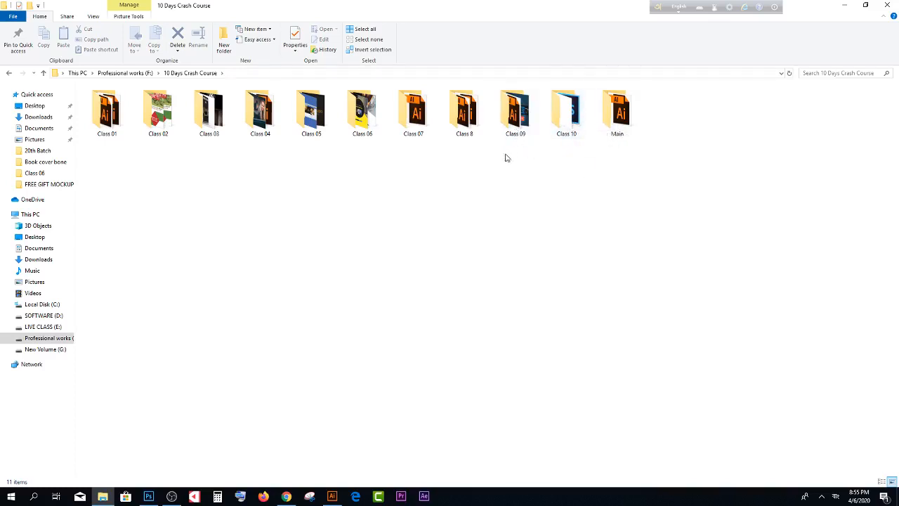
Look through the Class 8, Class 09 and Class 07 folders for a suitable design file
{"action": "left_click", "coordinate": [473, 126]}
{"action": "double_click", "coordinate": [472, 125]}
{"action": "left_click", "coordinate": [10, 73]}
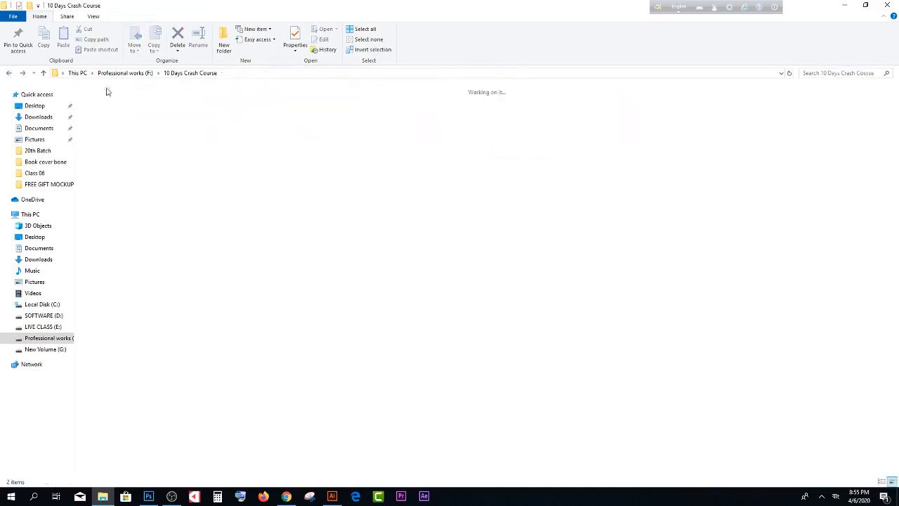
{"action": "double_click", "coordinate": [538, 118]}
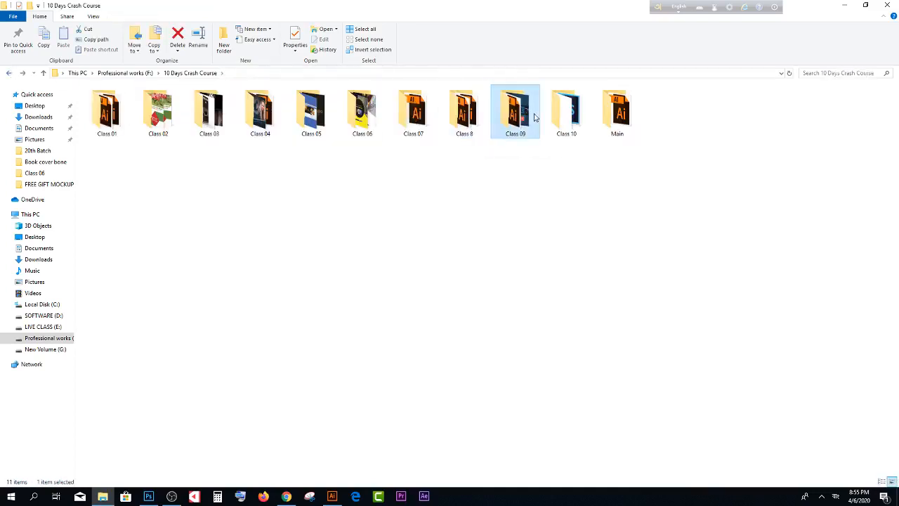
{"action": "left_click", "coordinate": [10, 73]}
{"action": "double_click", "coordinate": [428, 135]}
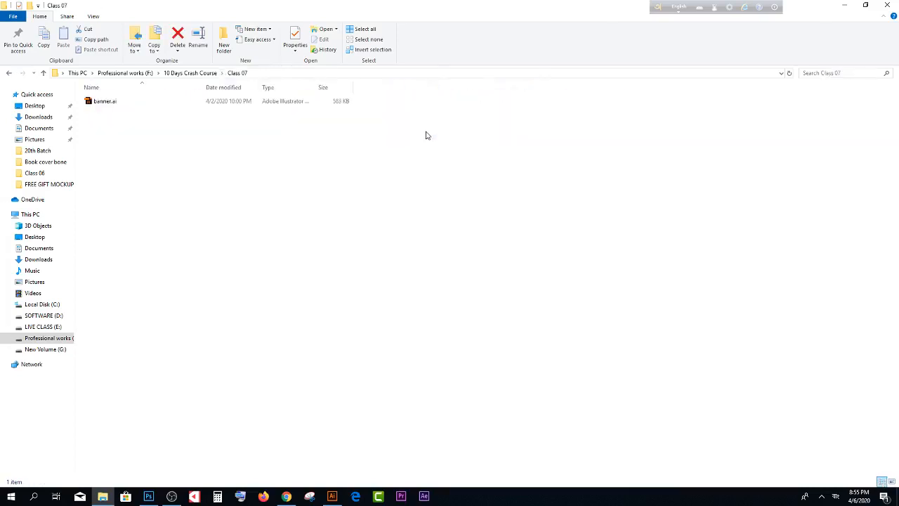
{"action": "left_click", "coordinate": [10, 73]}
Open the Class 06 folder and preview the BANNER ADS-01.jpg image
{"action": "double_click", "coordinate": [362, 113]}
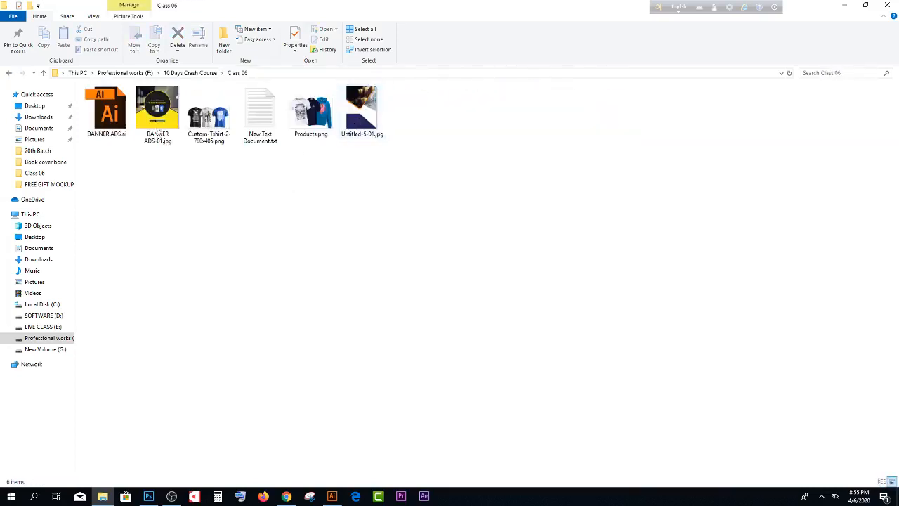
{"action": "double_click", "coordinate": [164, 123]}
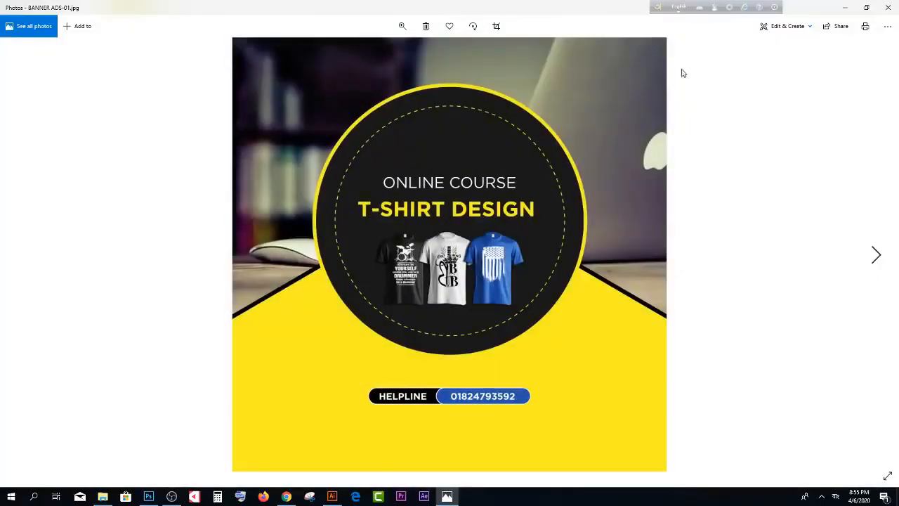
{"action": "left_click", "coordinate": [888, 7]}
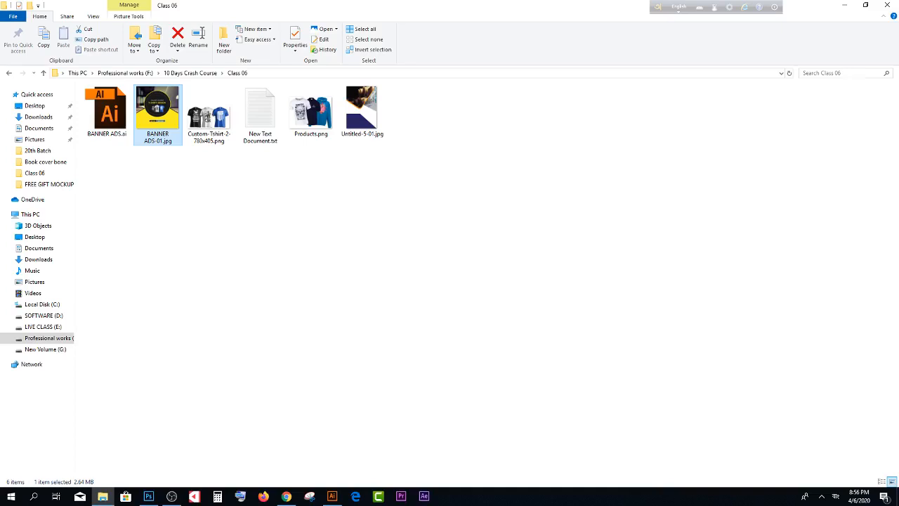
Open BANNER ADS.ai with Adobe Illustrator CC 2014
{"action": "right_click", "coordinate": [105, 121]}
{"action": "left_click", "coordinate": [142, 169]}
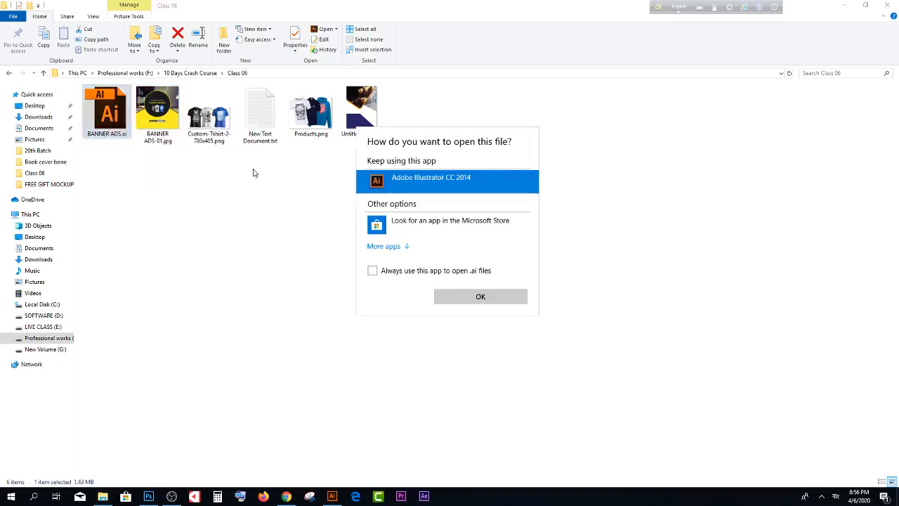
{"action": "left_click", "coordinate": [481, 297]}
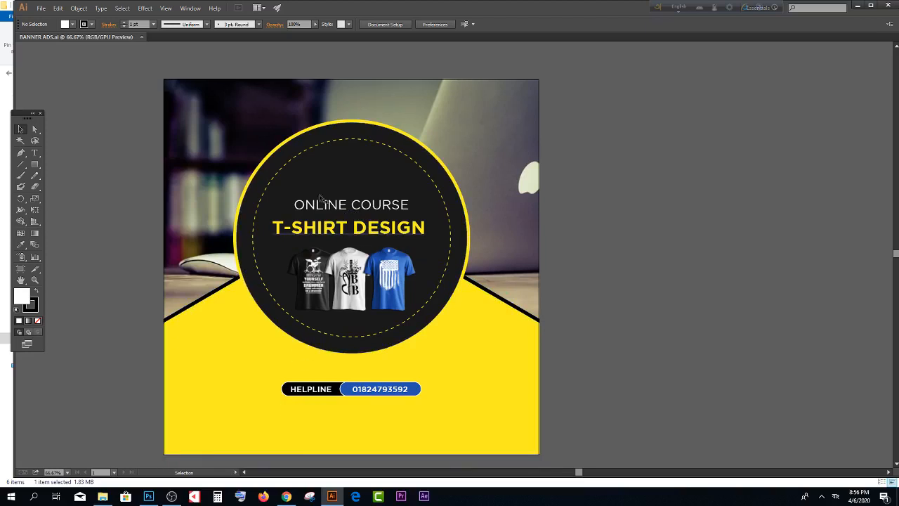
Export the artwork as BANNER ADS.psd in Photoshop (*.PSD) format to the Class 06 folder, using all artboards
{"action": "left_click", "coordinate": [43, 8]}
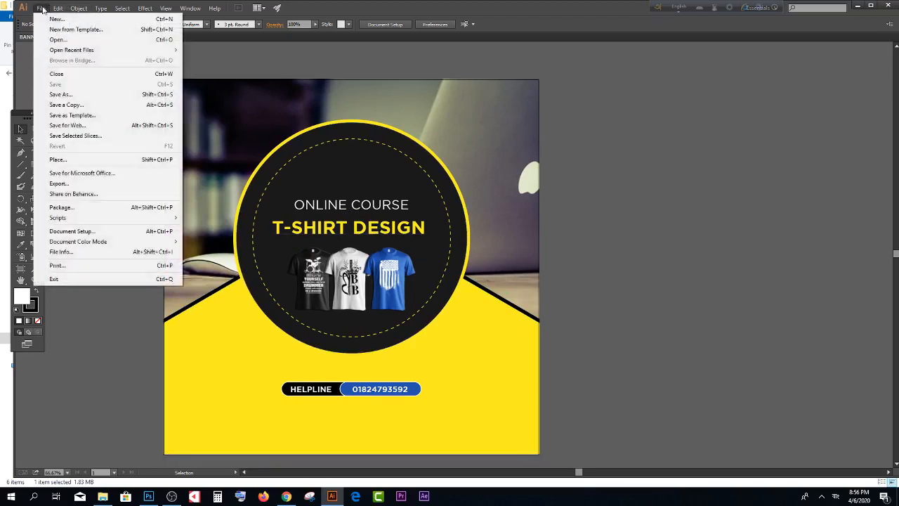
{"action": "left_click", "coordinate": [59, 184]}
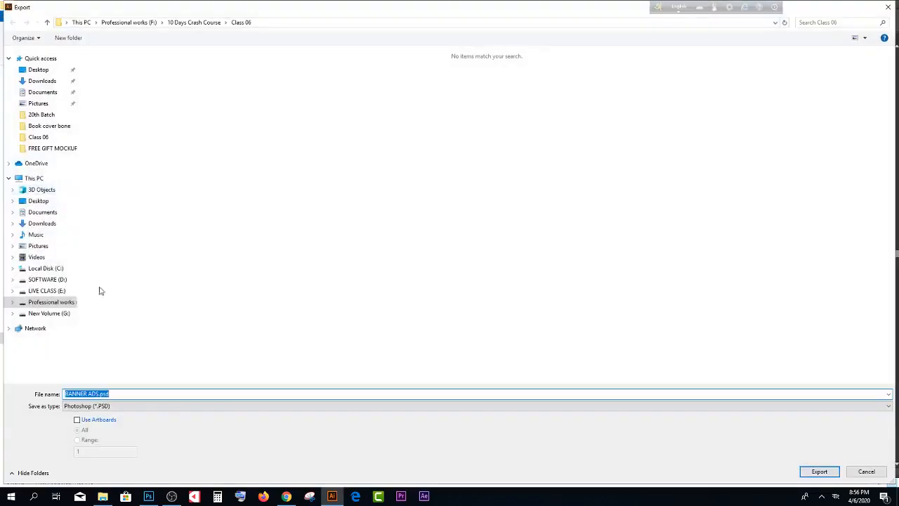
{"action": "left_click", "coordinate": [130, 408]}
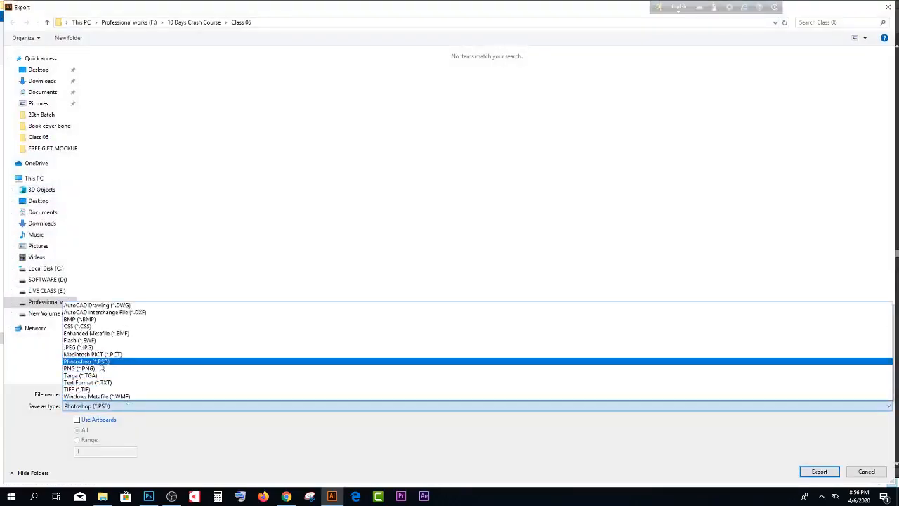
{"action": "left_click", "coordinate": [103, 362]}
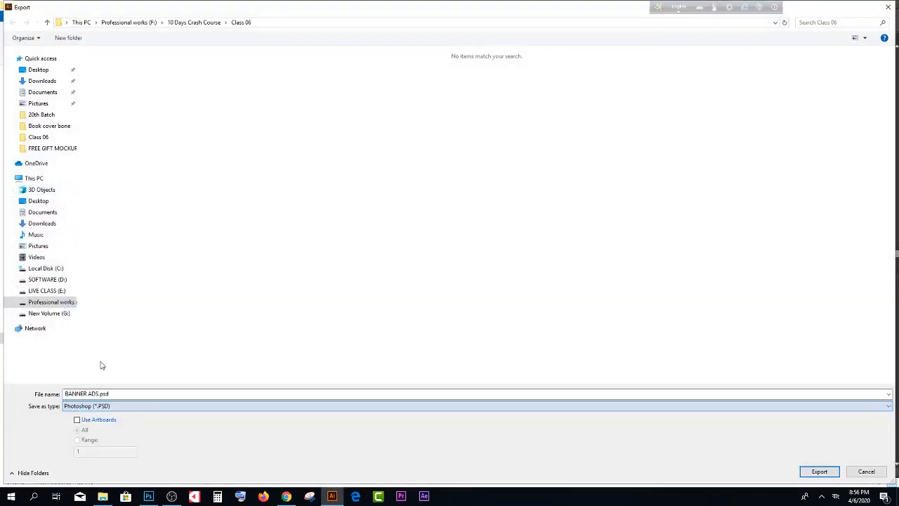
{"action": "left_click", "coordinate": [81, 421]}
{"action": "left_click", "coordinate": [98, 406]}
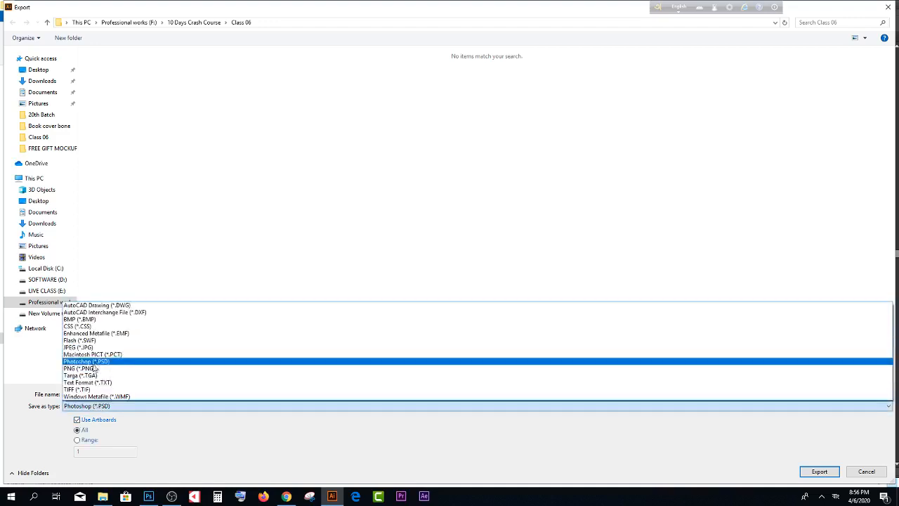
{"action": "left_click", "coordinate": [96, 362]}
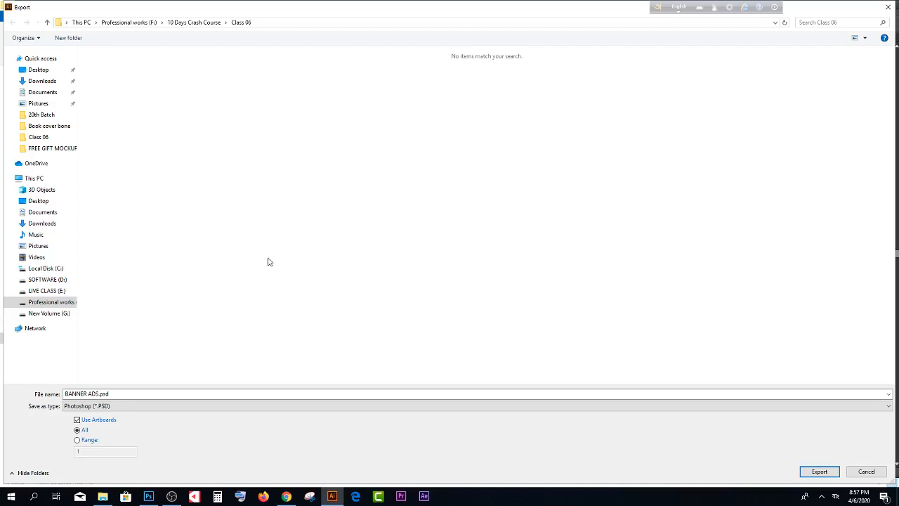
{"action": "left_click", "coordinate": [130, 408]}
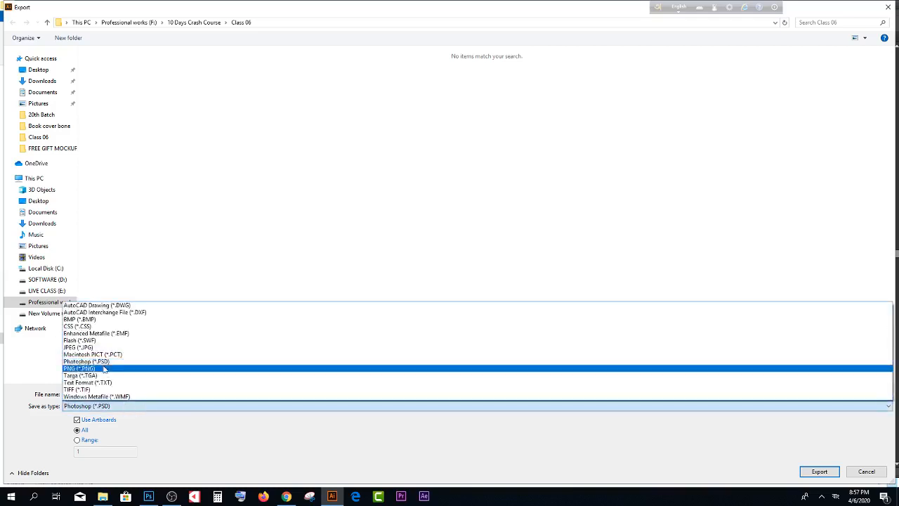
{"action": "left_click", "coordinate": [100, 363]}
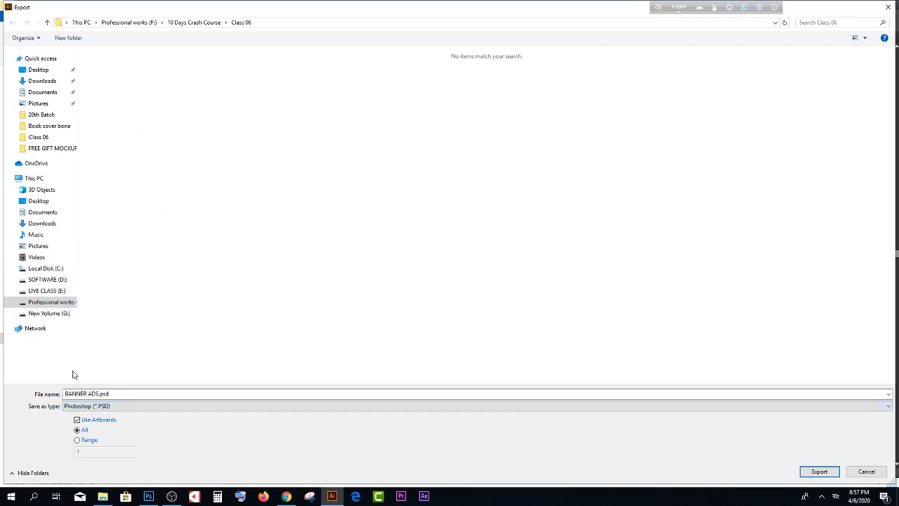
{"action": "left_click", "coordinate": [819, 471]}
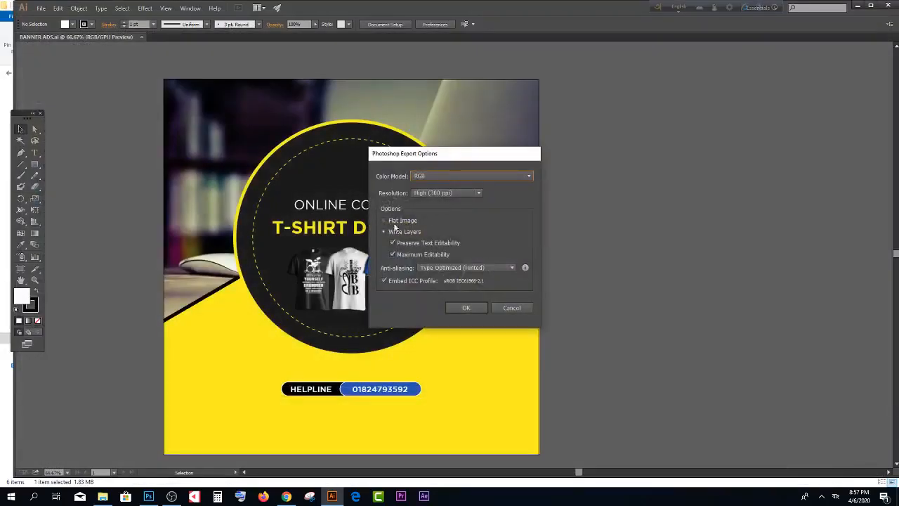
Set the Photoshop export to Write Layers with Preserve Text Editability and Maximum Editability, and complete the export
{"action": "left_click", "coordinate": [384, 221]}
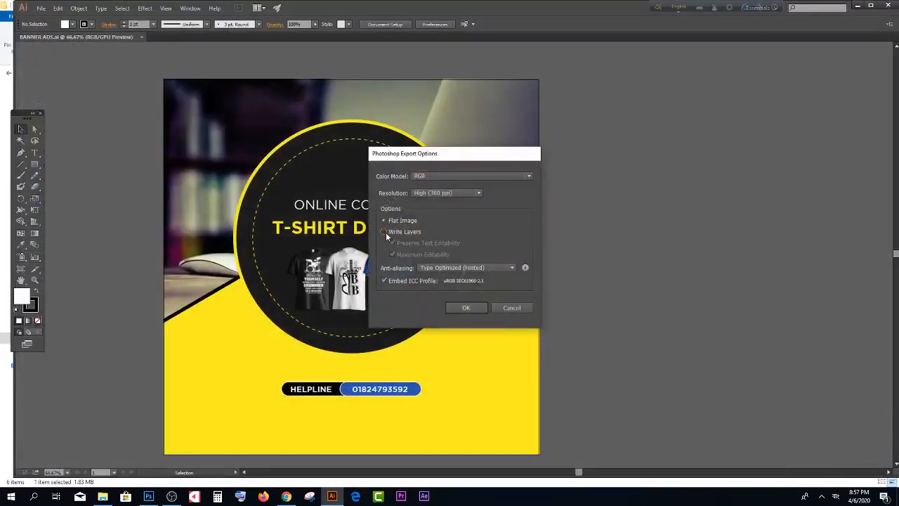
{"action": "left_click", "coordinate": [385, 232]}
{"action": "left_click", "coordinate": [392, 242]}
{"action": "left_click", "coordinate": [392, 253]}
{"action": "left_click", "coordinate": [393, 243]}
{"action": "left_click", "coordinate": [393, 254]}
{"action": "left_click", "coordinate": [464, 309]}
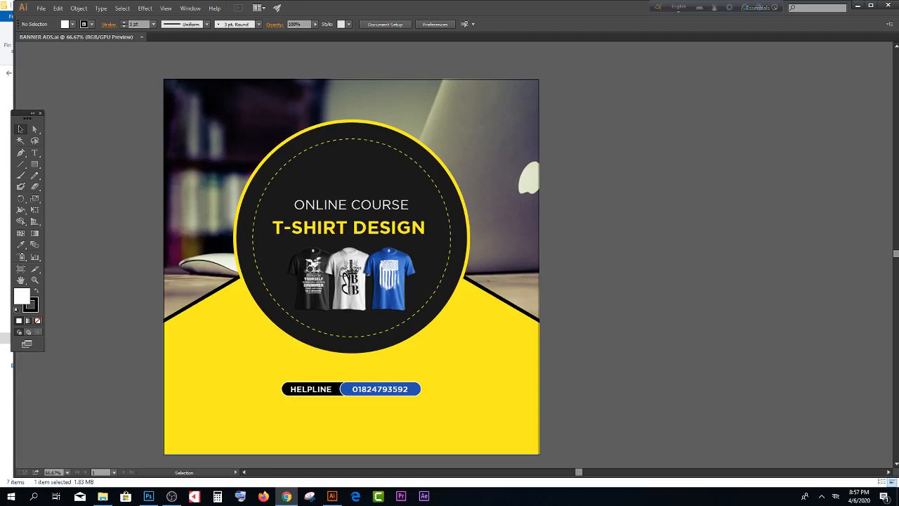
Close the Illustrator artwork and open the exported BANNER ADS-01.psd from the Class 06 folder in Adobe Photoshop CC 2014
{"action": "left_click", "coordinate": [142, 37]}
{"action": "left_click", "coordinate": [858, 5]}
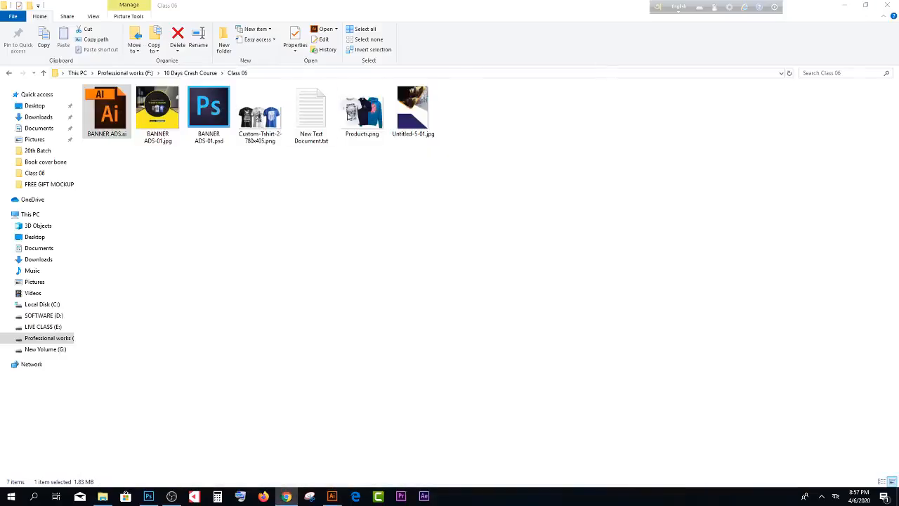
{"action": "left_click", "coordinate": [247, 190]}
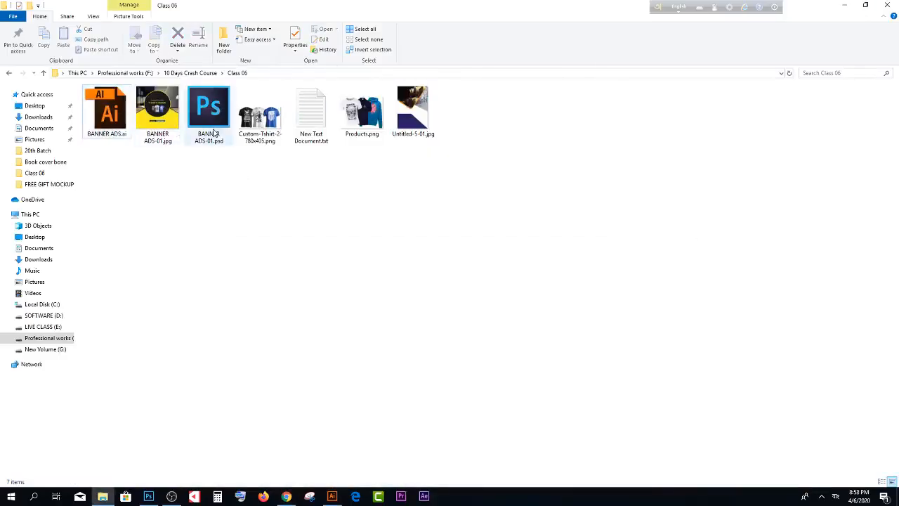
{"action": "left_click", "coordinate": [287, 496]}
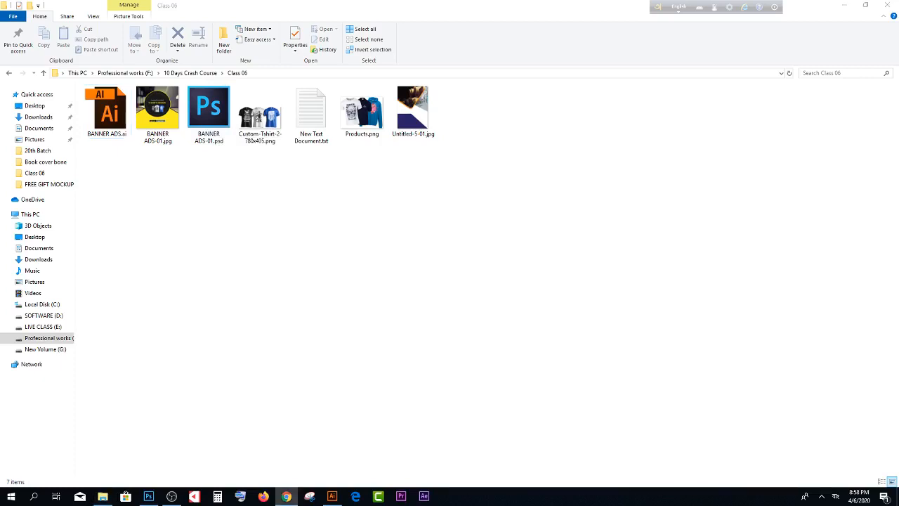
{"action": "left_click", "coordinate": [207, 116]}
{"action": "right_click", "coordinate": [205, 118]}
{"action": "mouse_move", "coordinate": [232, 166]}
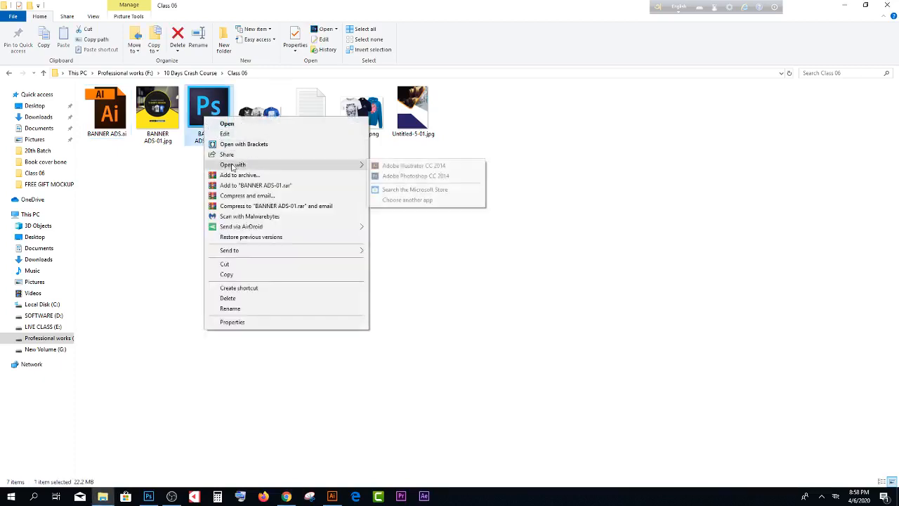
{"action": "left_click", "coordinate": [404, 176]}
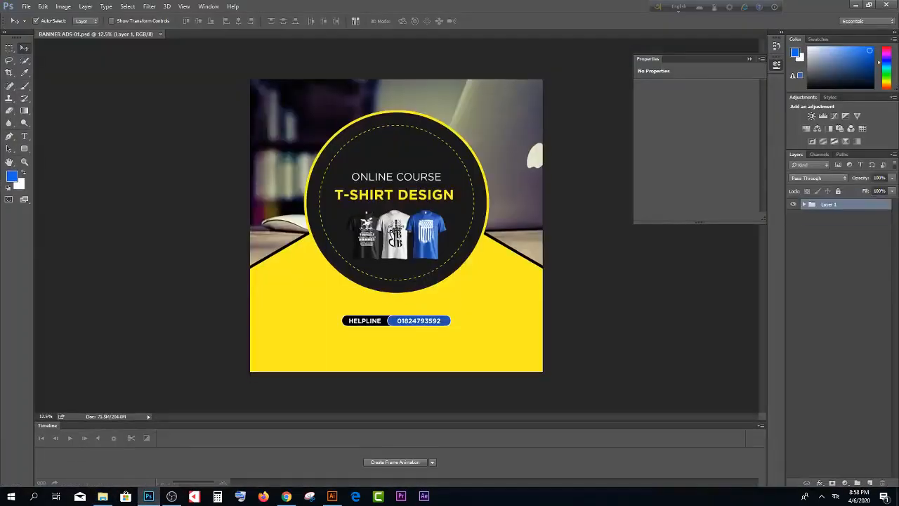
Close the Timeline panel to free up space for the canvas
{"action": "left_click", "coordinate": [287, 496]}
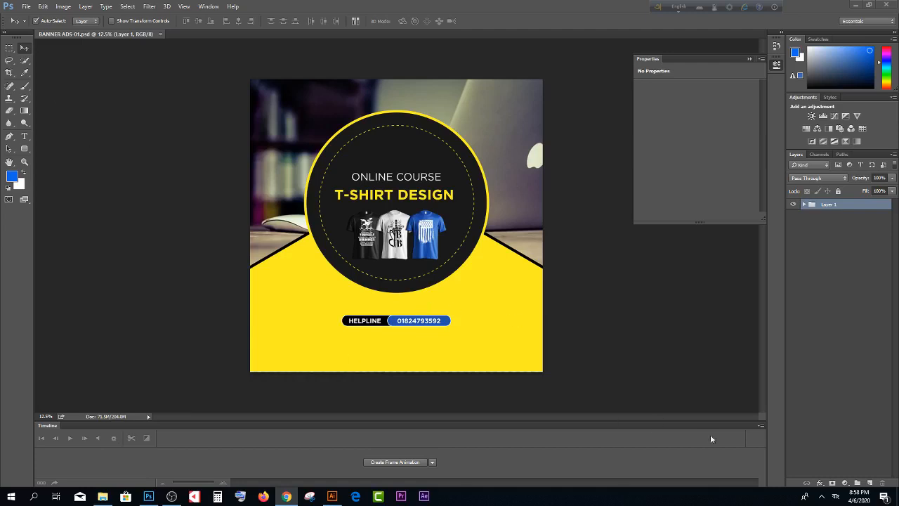
{"action": "left_click", "coordinate": [761, 425]}
{"action": "left_click", "coordinate": [780, 408]}
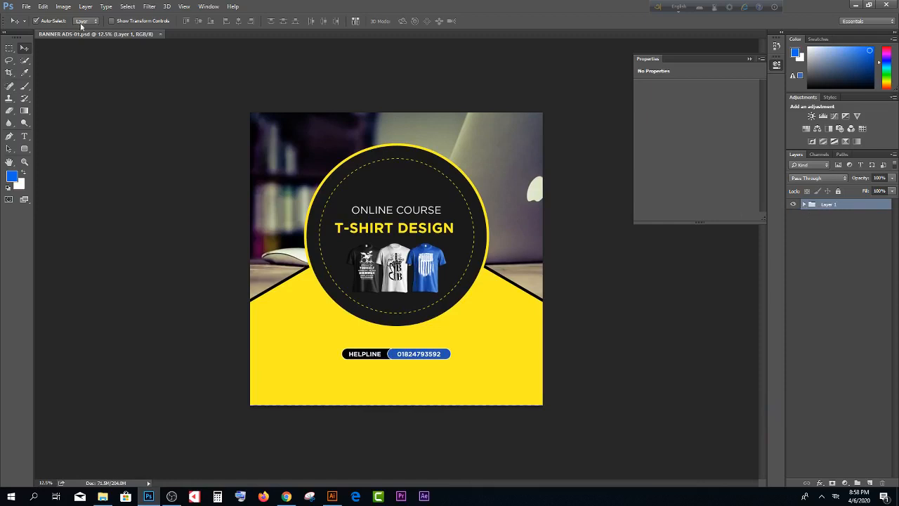
{"action": "left_click", "coordinate": [34, 22]}
Expand the Layer 1 group and toggle the T-SHIRT DESIGN text layer off and on to check it is separate
{"action": "left_click", "coordinate": [805, 204]}
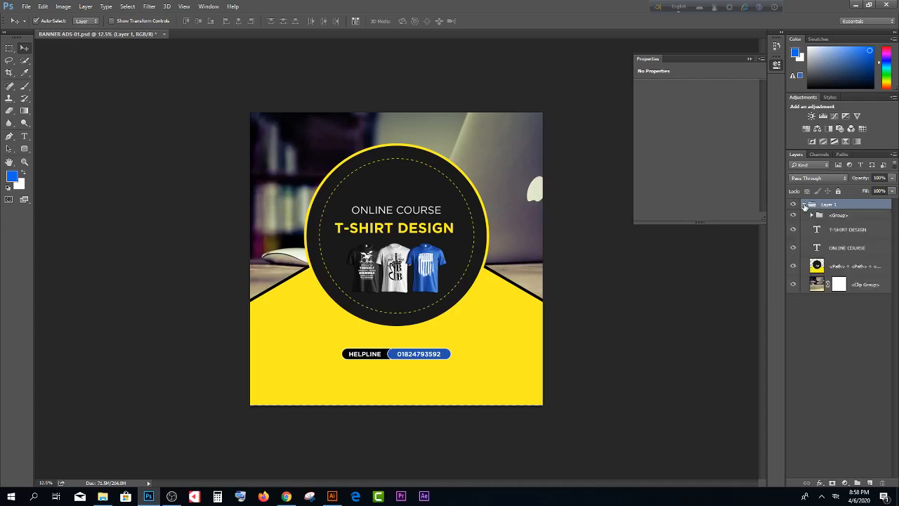
{"action": "left_click", "coordinate": [843, 215]}
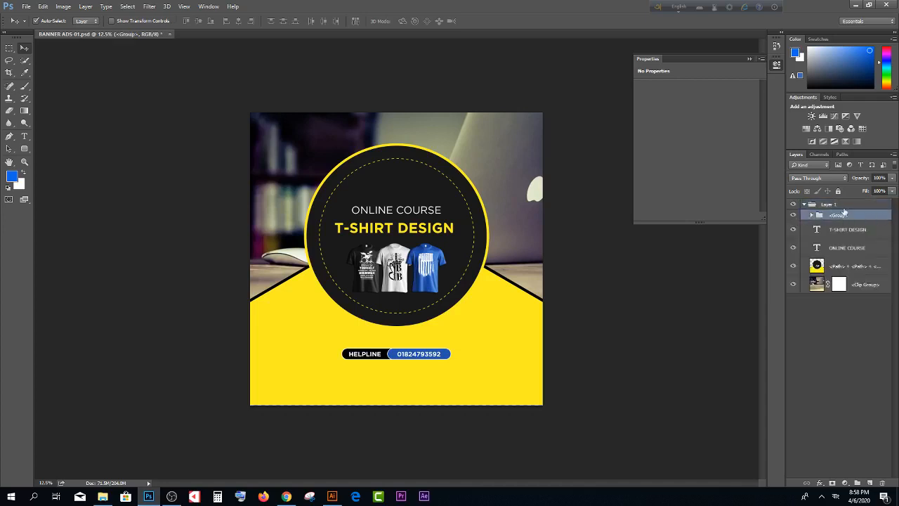
{"action": "left_click", "coordinate": [793, 229]}
{"action": "left_click", "coordinate": [794, 230]}
{"action": "left_click", "coordinate": [795, 230]}
{"action": "left_click", "coordinate": [795, 230]}
{"action": "left_click", "coordinate": [795, 231]}
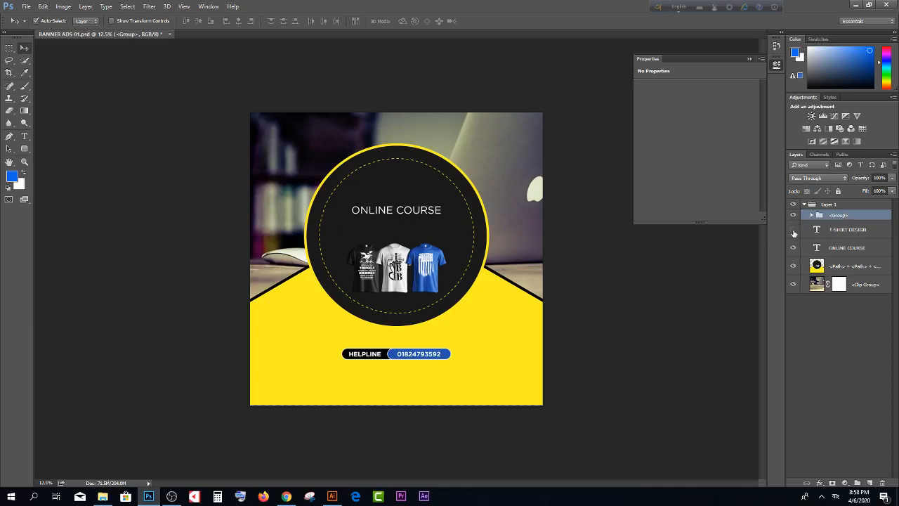
{"action": "left_click", "coordinate": [794, 230]}
Toggle the ONLINE COURSE text and the yellow shape artwork layers off and on to check they are separate
{"action": "left_click", "coordinate": [793, 249]}
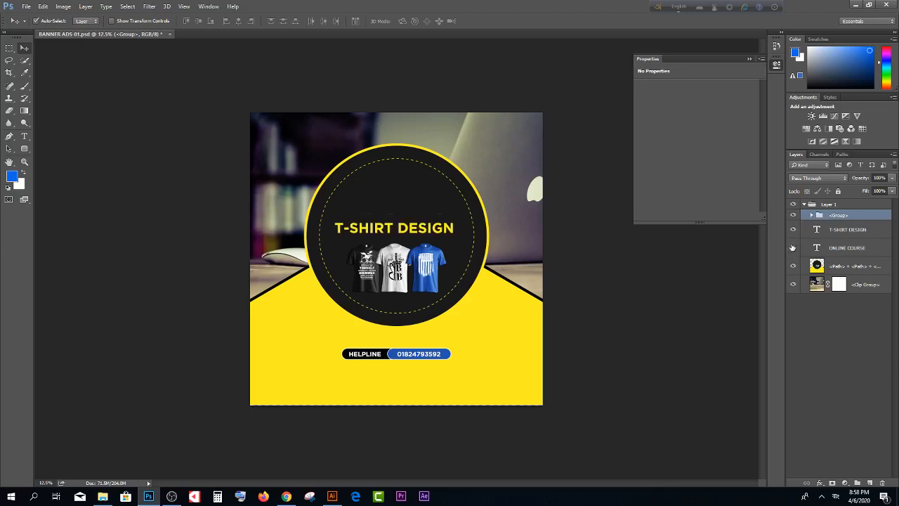
{"action": "left_click", "coordinate": [793, 249]}
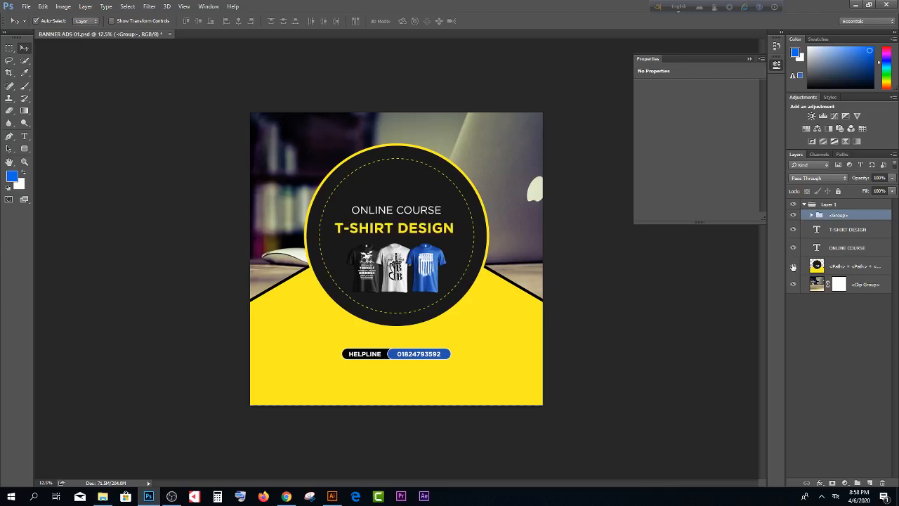
{"action": "left_click", "coordinate": [794, 266]}
{"action": "left_click", "coordinate": [793, 267]}
{"action": "left_click", "coordinate": [794, 266]}
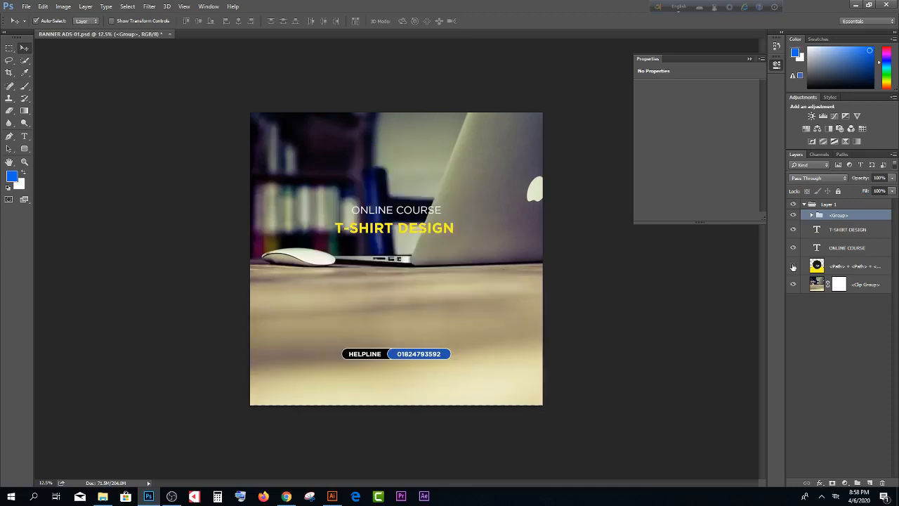
{"action": "left_click", "coordinate": [794, 266]}
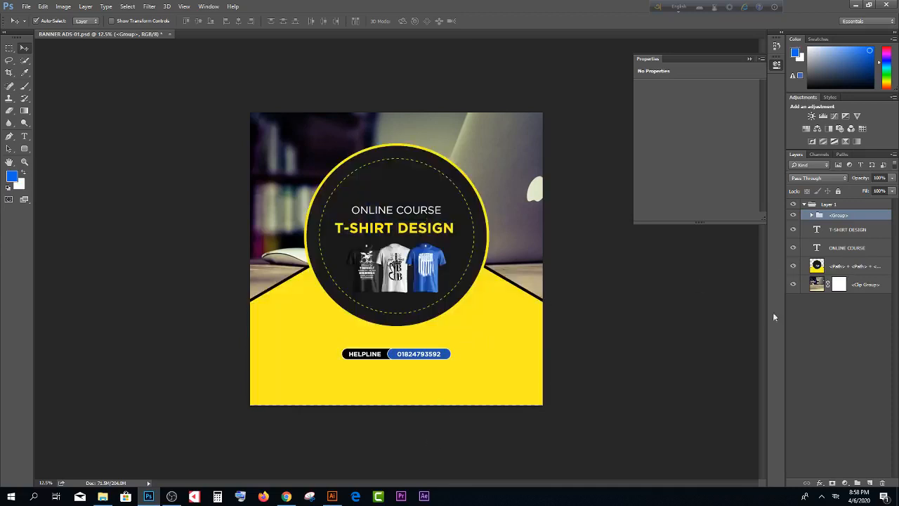
Toggle the <Clip Group> background layer and the whole Layer 1 group off and on to check their contents
{"action": "left_click", "coordinate": [856, 270]}
{"action": "left_click", "coordinate": [794, 285]}
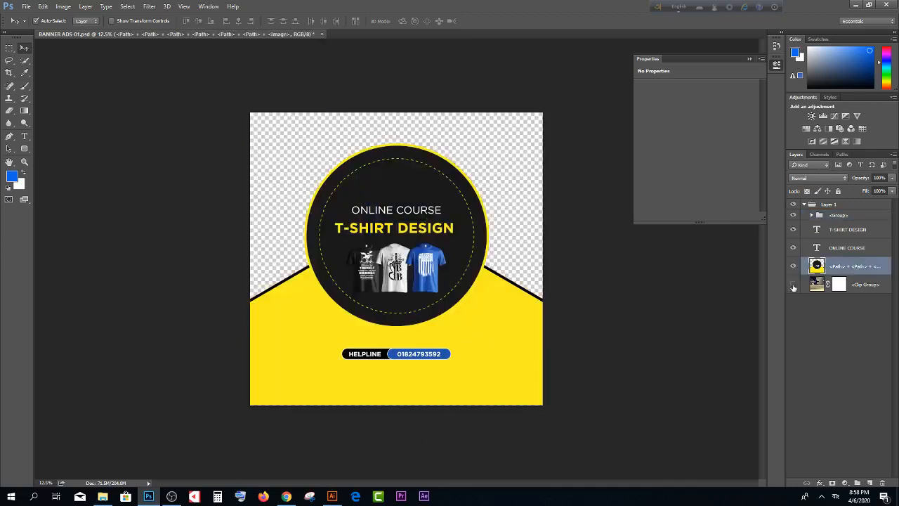
{"action": "left_click", "coordinate": [794, 285]}
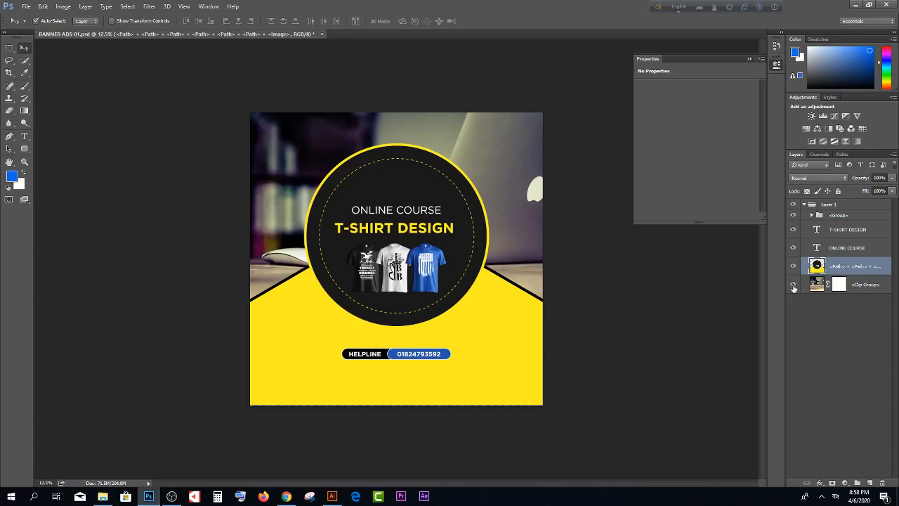
{"action": "left_click", "coordinate": [833, 206]}
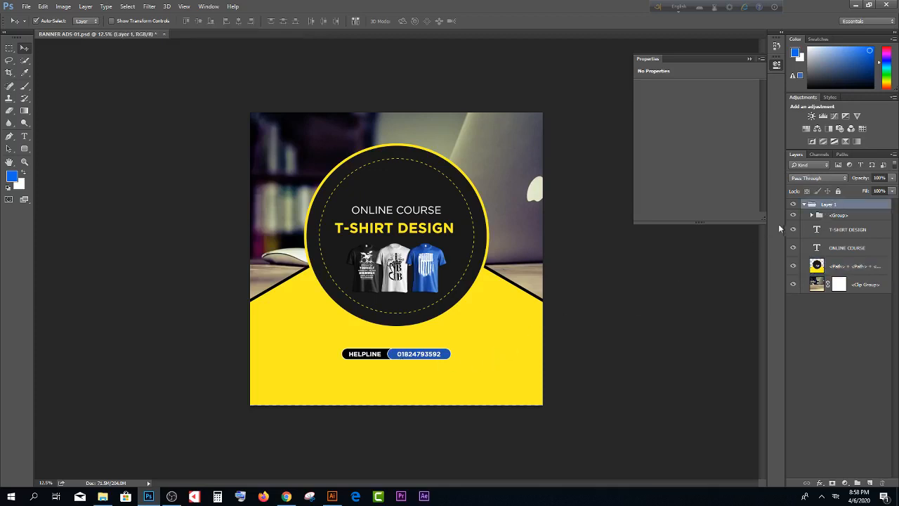
{"action": "left_click", "coordinate": [793, 204]}
{"action": "left_click", "coordinate": [794, 204]}
Ungroup the nested <Group> that holds the helpline text and rectangles inside Layer 1
{"action": "left_click", "coordinate": [841, 216]}
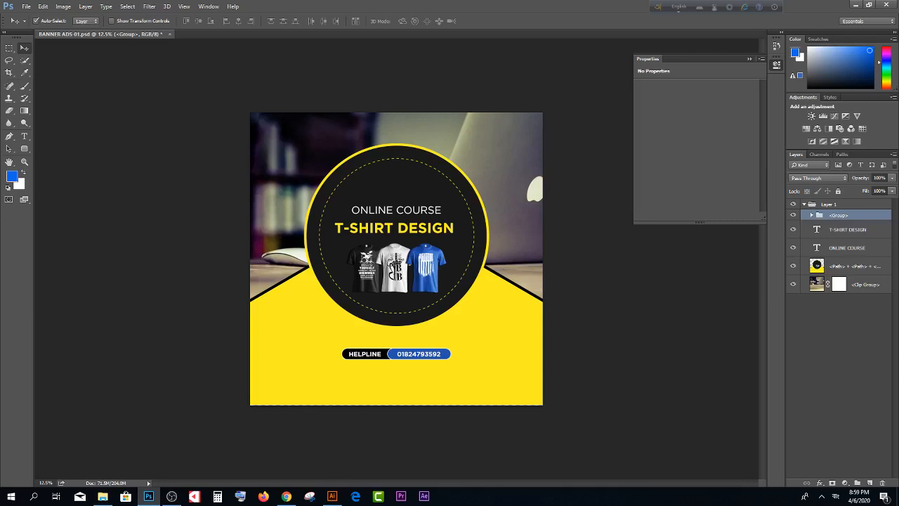
{"action": "right_click", "coordinate": [822, 217]}
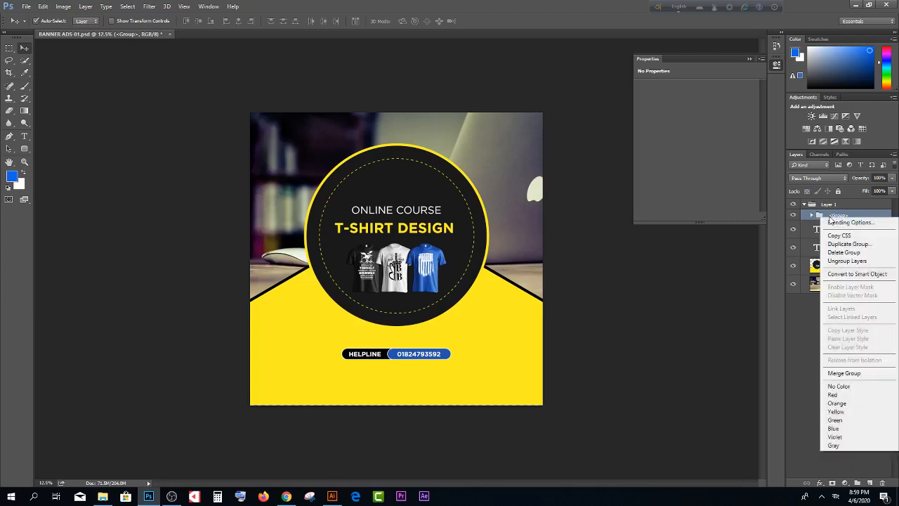
{"action": "left_click", "coordinate": [845, 263]}
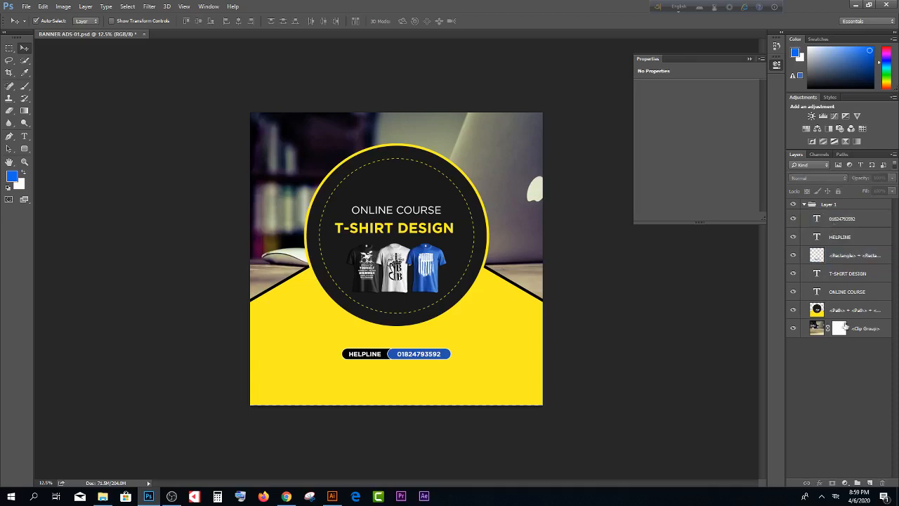
Ungroup Layer 1 so all banner layers sit at the top level, and collapse the Properties panel
{"action": "left_click", "coordinate": [829, 205]}
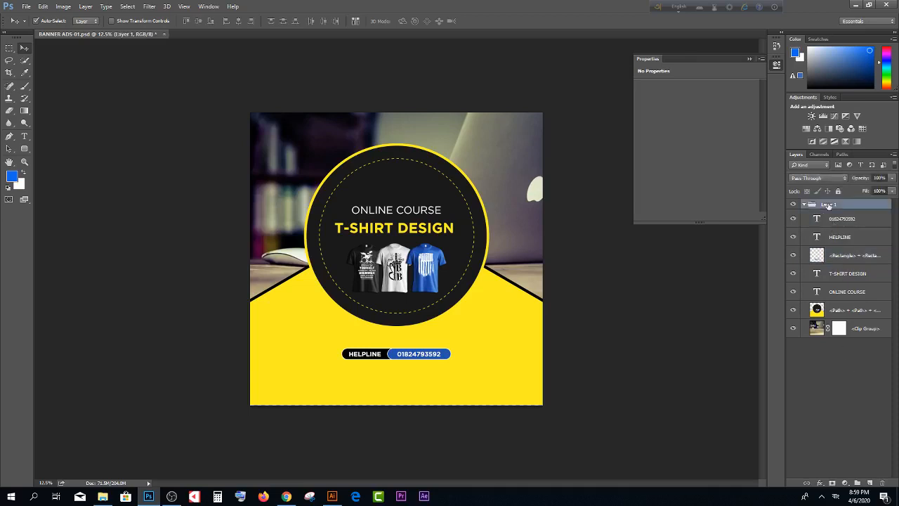
{"action": "left_click", "coordinate": [793, 205]}
{"action": "left_click", "coordinate": [793, 205]}
{"action": "right_click", "coordinate": [824, 207]}
{"action": "left_click", "coordinate": [846, 249]}
{"action": "left_click", "coordinate": [847, 350]}
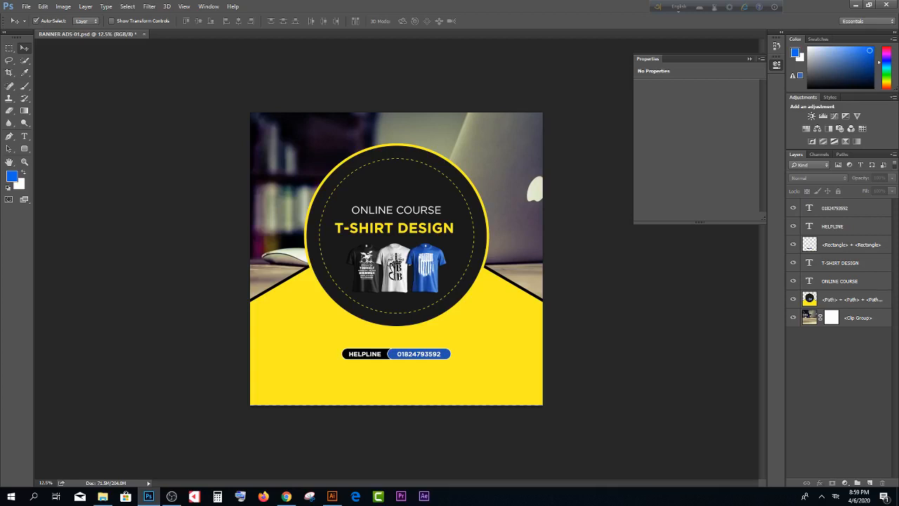
{"action": "left_click", "coordinate": [754, 58]}
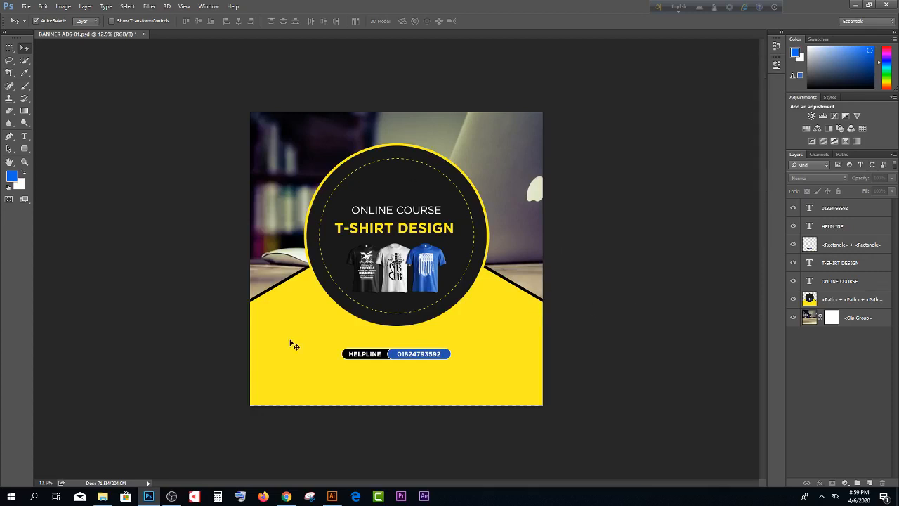
Select the yellow shape and T-shirt artwork layer and toggle its visibility to examine which elements it contains
{"action": "left_click", "coordinate": [519, 353]}
{"action": "left_click", "coordinate": [791, 299]}
{"action": "left_click", "coordinate": [791, 298]}
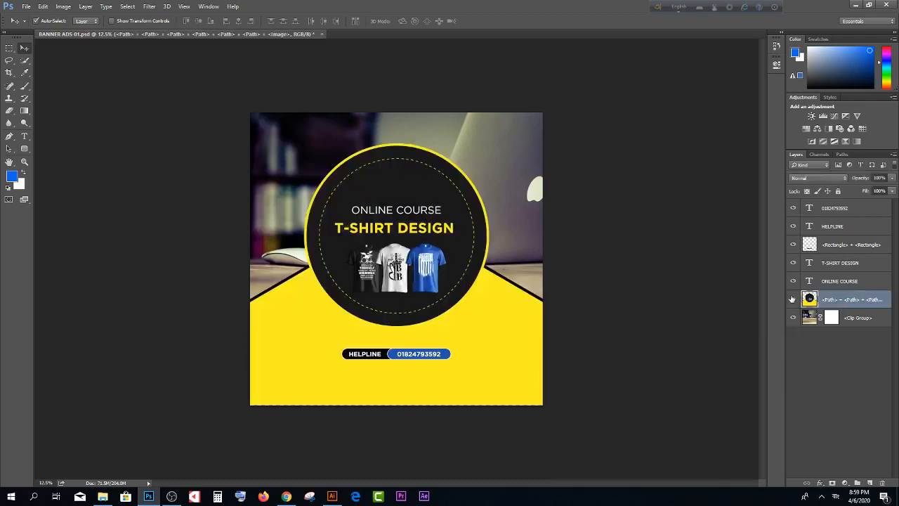
{"action": "left_click", "coordinate": [791, 298]}
{"action": "left_click", "coordinate": [791, 298]}
{"action": "left_click", "coordinate": [791, 300]}
{"action": "left_click", "coordinate": [791, 300]}
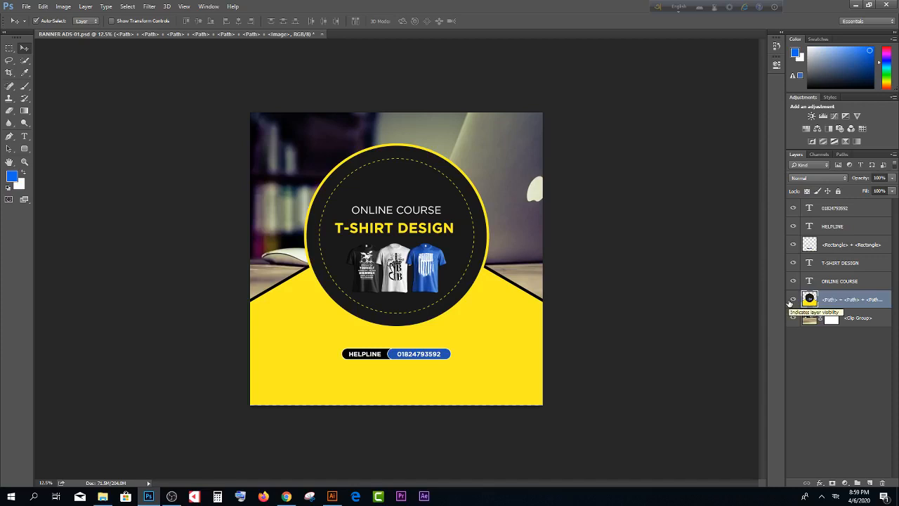
{"action": "left_click", "coordinate": [791, 300]}
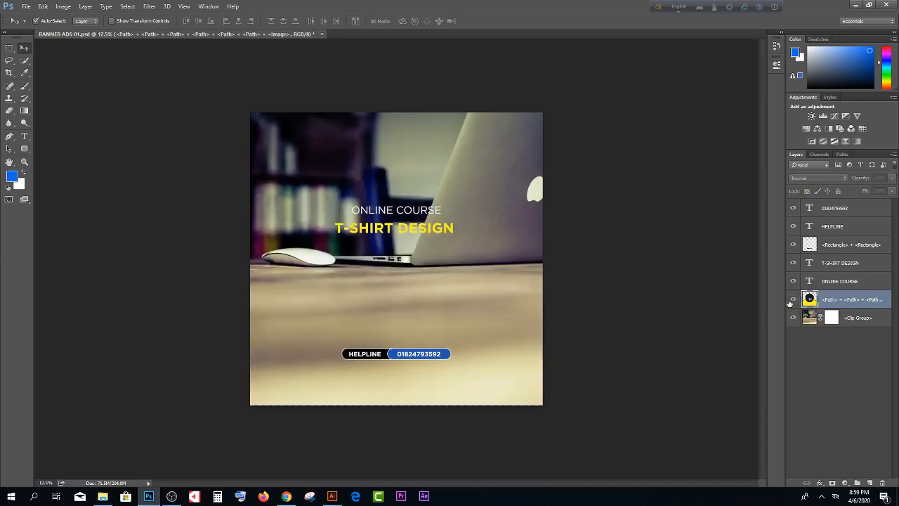
{"action": "left_click", "coordinate": [792, 300]}
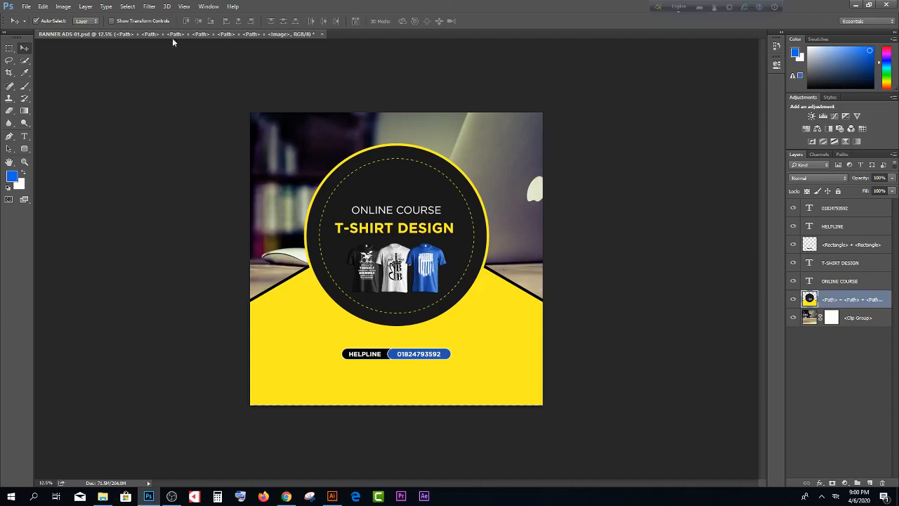
Show the Timeline panel and create a frame animation from the banner
{"action": "left_click", "coordinate": [203, 6]}
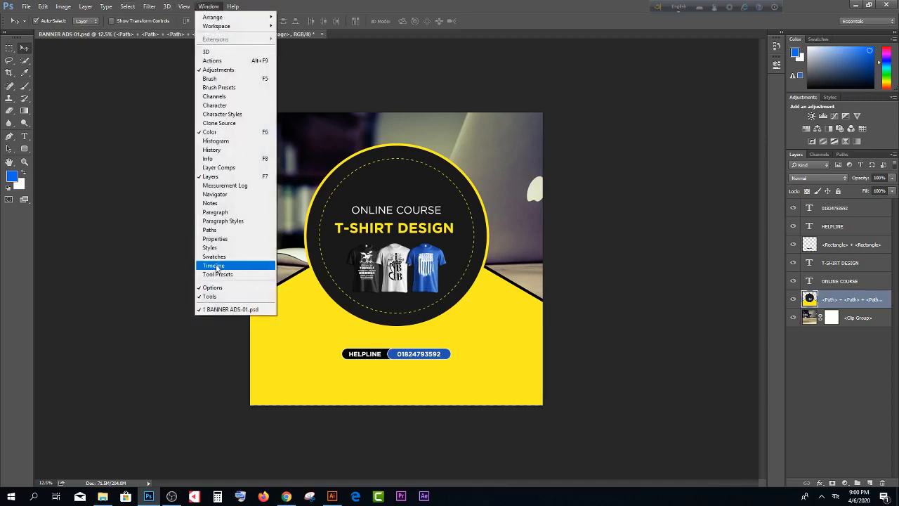
{"action": "left_click", "coordinate": [216, 265]}
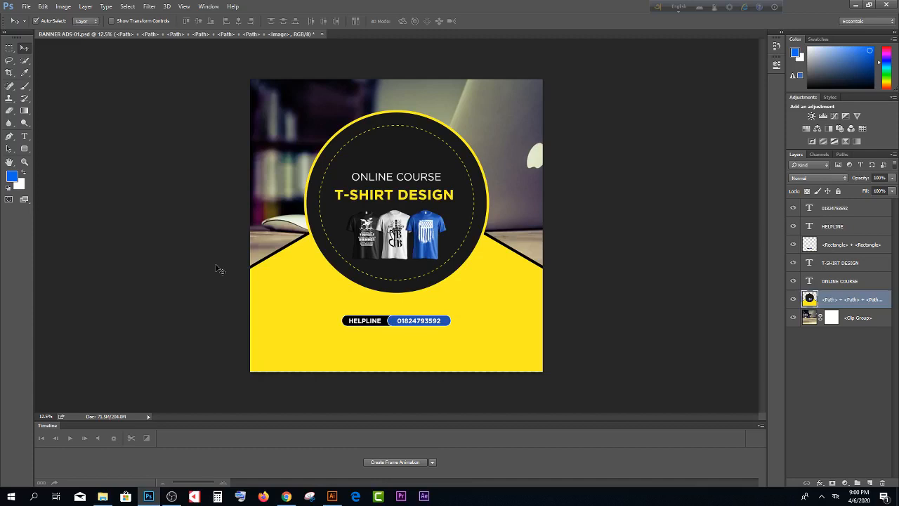
{"action": "left_click", "coordinate": [432, 462]}
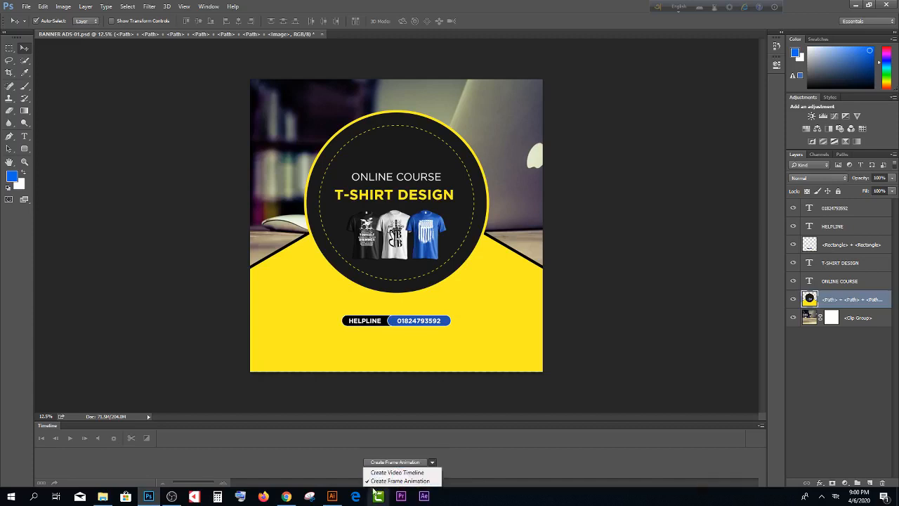
{"action": "left_click", "coordinate": [413, 481]}
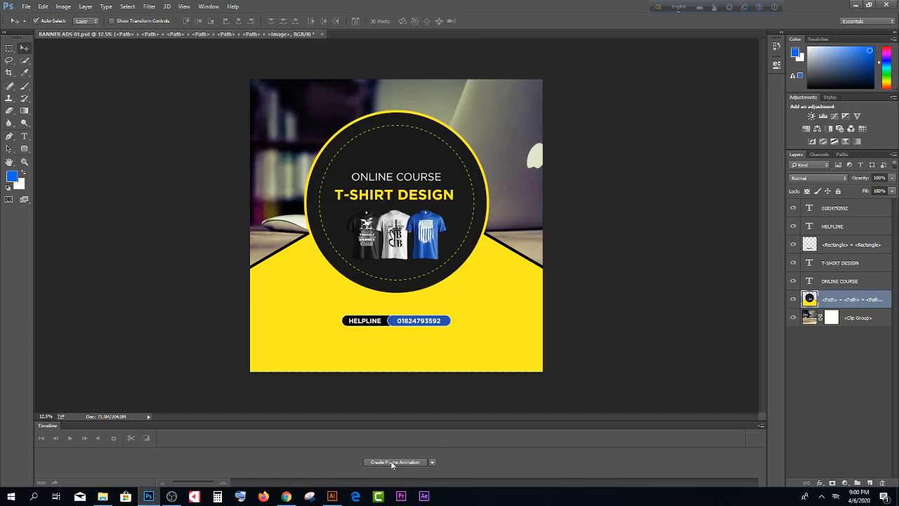
{"action": "left_click", "coordinate": [391, 462]}
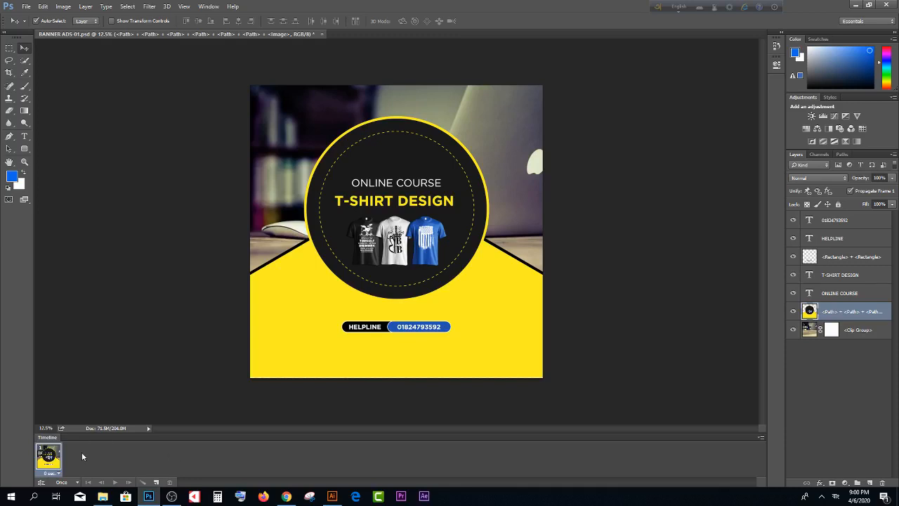
Duplicate the first animation frame until the timeline holds ten frames
{"action": "triple_click", "coordinate": [157, 484]}
{"action": "triple_click", "coordinate": [157, 483]}
{"action": "triple_click", "coordinate": [157, 483]}
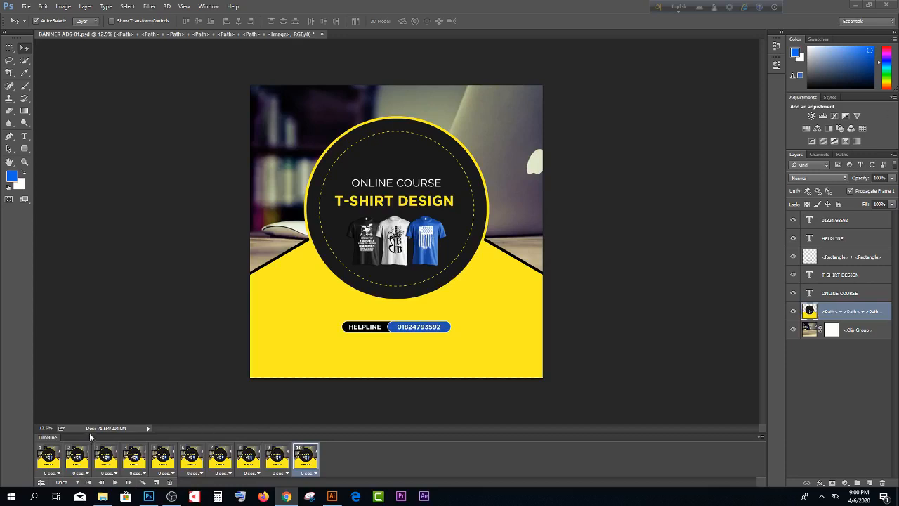
In frame 1, hide the shape artwork, rectangle and all text layers, leaving only the <Clip Group> background shown
{"action": "left_click", "coordinate": [51, 462]}
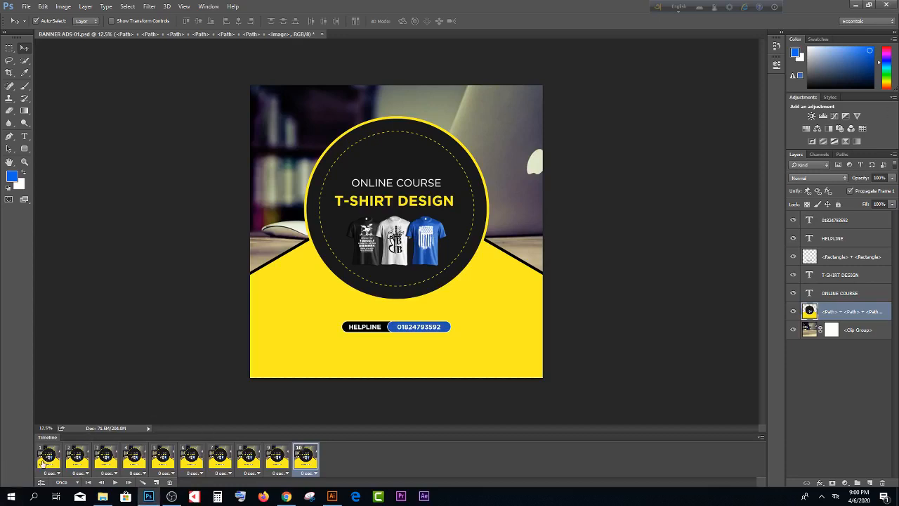
{"action": "left_click", "coordinate": [45, 461]}
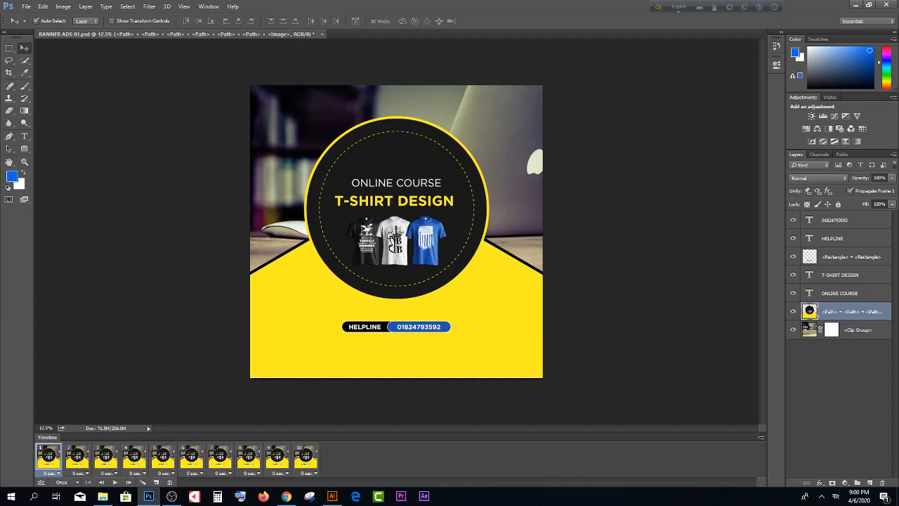
{"action": "key", "text": "alt+Tab"}
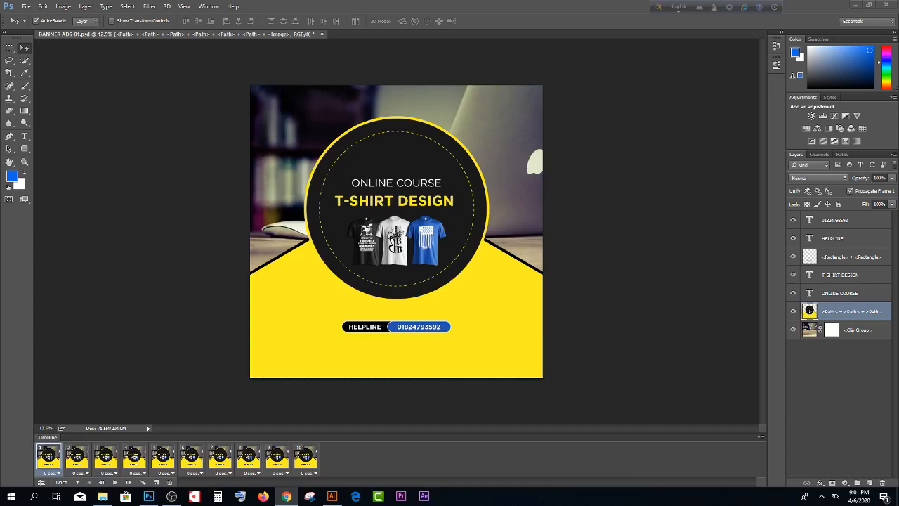
{"action": "left_click", "coordinate": [46, 460]}
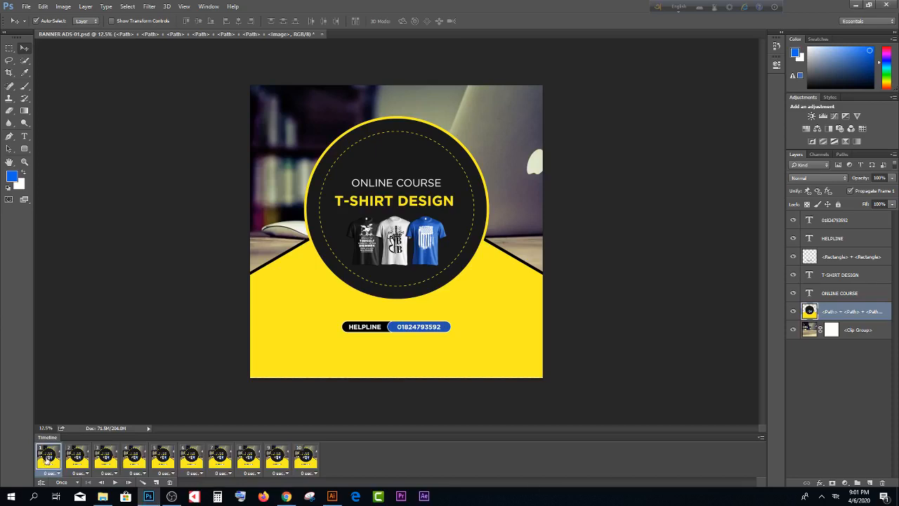
{"action": "left_click", "coordinate": [793, 329]}
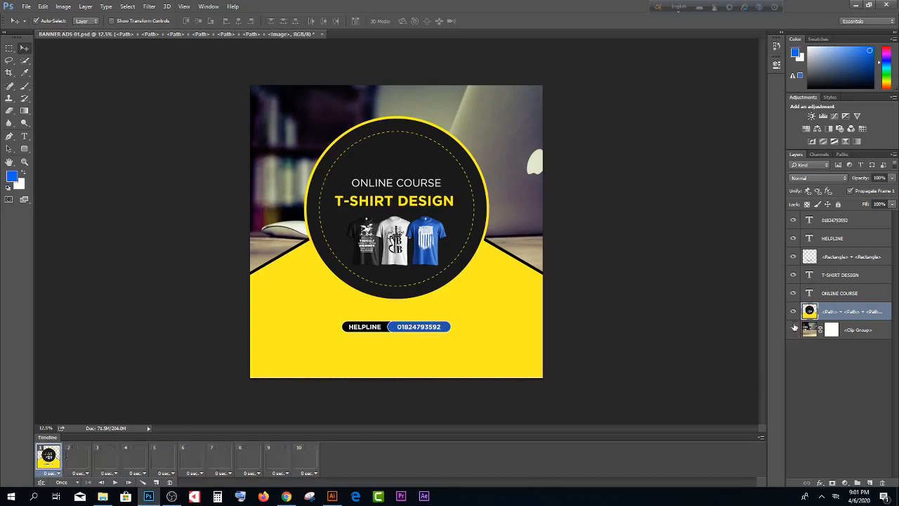
{"action": "left_click", "coordinate": [793, 311]}
{"action": "left_click", "coordinate": [793, 329]}
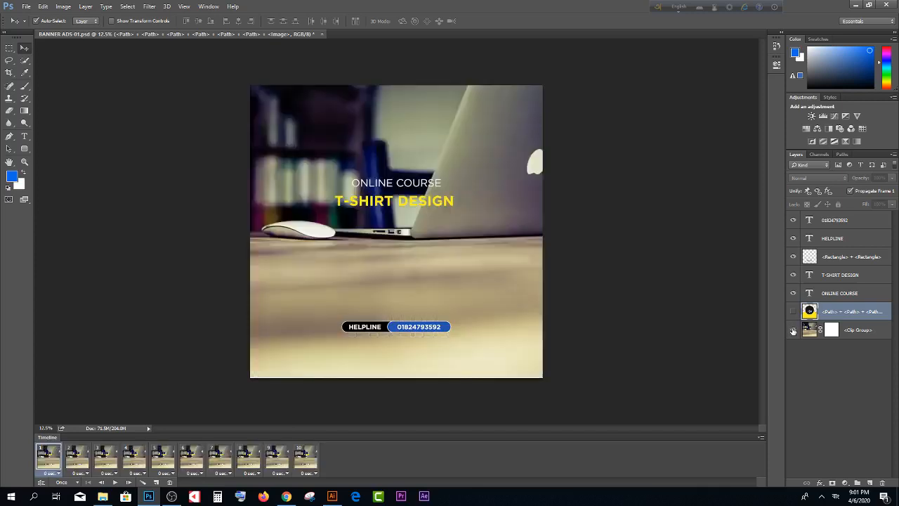
{"action": "left_click", "coordinate": [794, 293]}
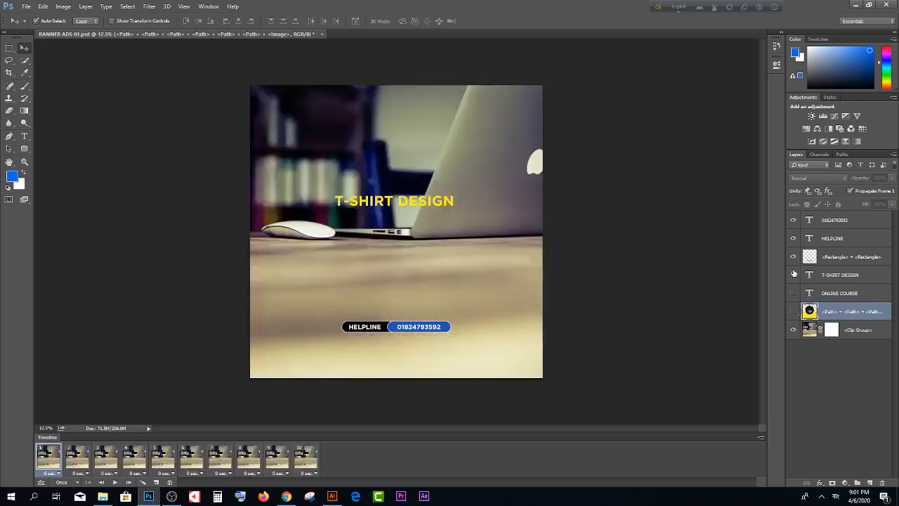
{"action": "left_click", "coordinate": [793, 275]}
{"action": "left_click", "coordinate": [793, 257]}
{"action": "left_click", "coordinate": [793, 239]}
{"action": "left_click", "coordinate": [793, 220]}
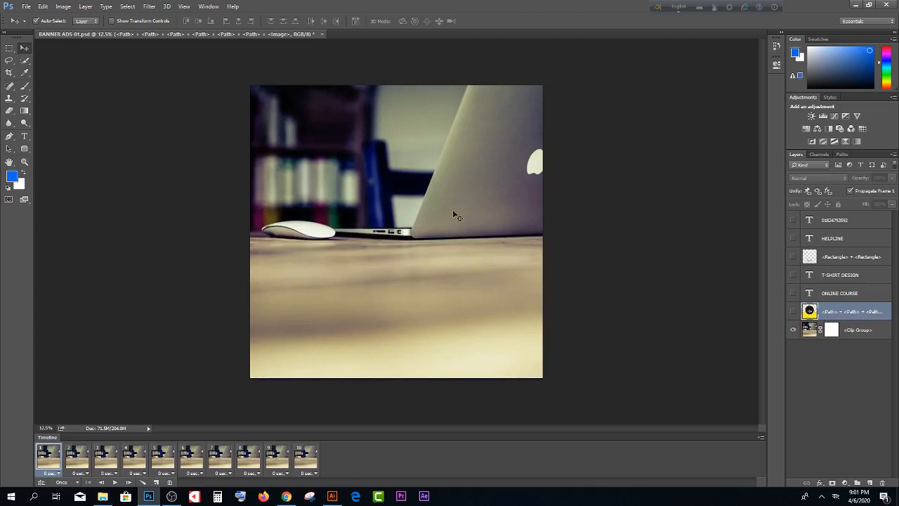
Show the yellow shape and T-shirt artwork layer in frames 2 and 3 of the animation
{"action": "left_click", "coordinate": [82, 459]}
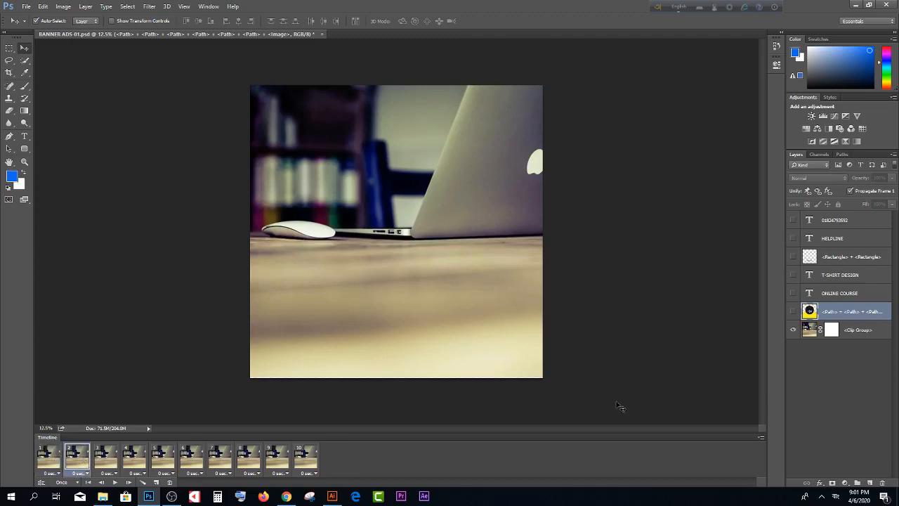
{"action": "left_click", "coordinate": [794, 312]}
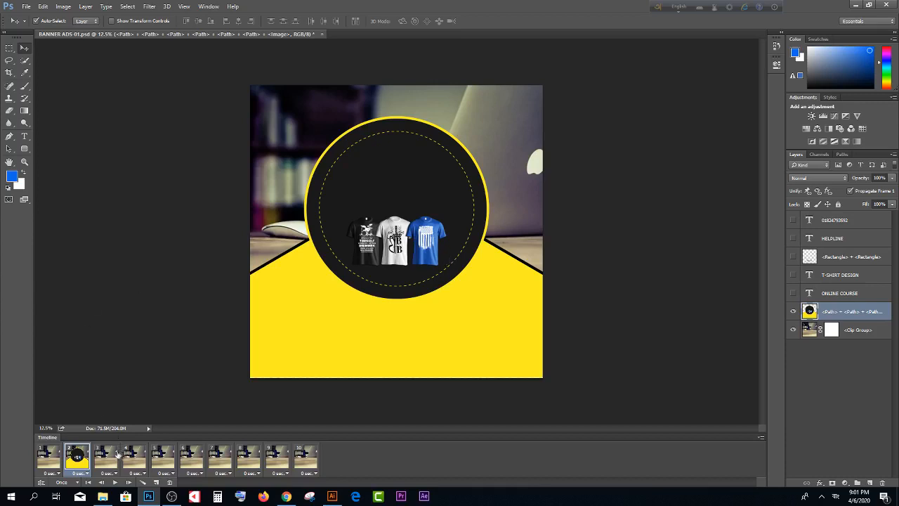
{"action": "left_click", "coordinate": [109, 457]}
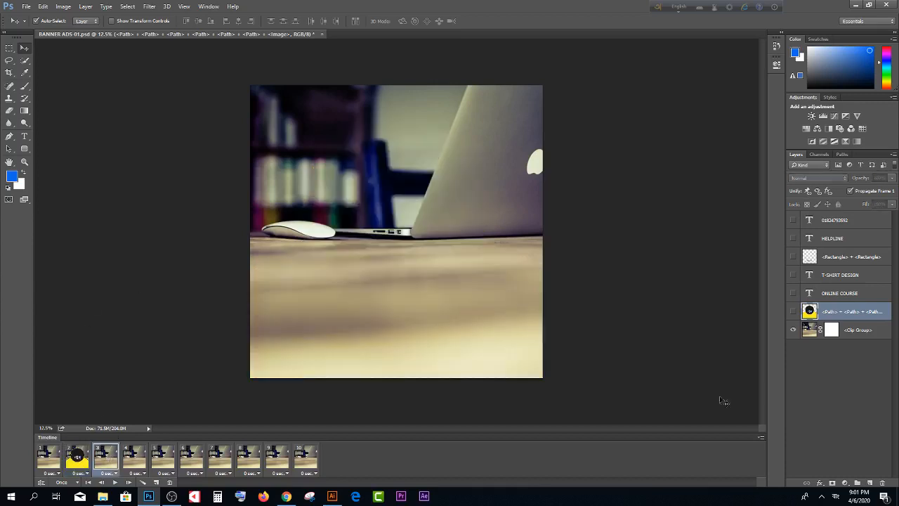
{"action": "left_click", "coordinate": [794, 312]}
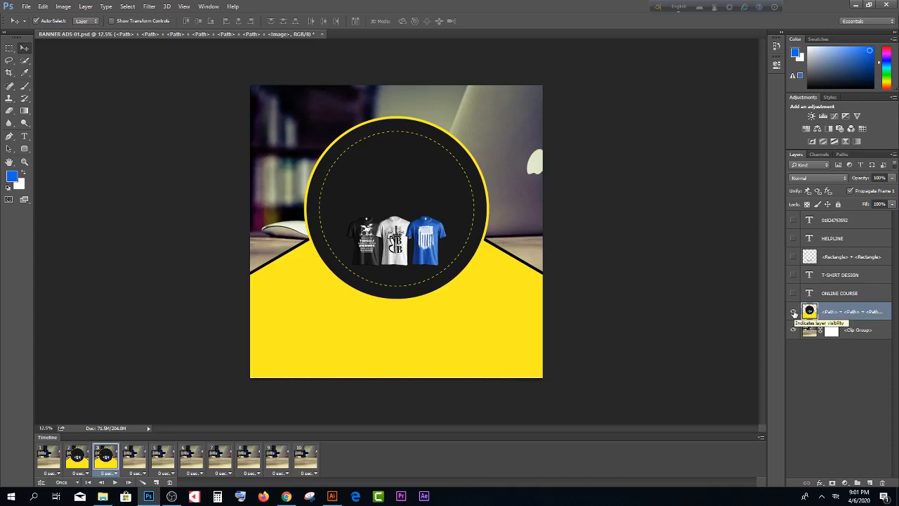
Step through frames 1 to 3 to compare which layers each frame shows
{"action": "left_click", "coordinate": [40, 458]}
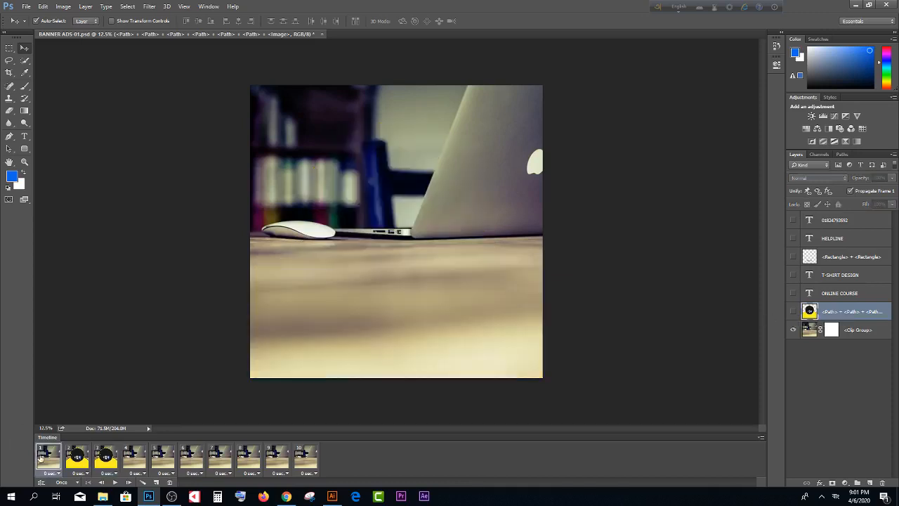
{"action": "left_click", "coordinate": [80, 458]}
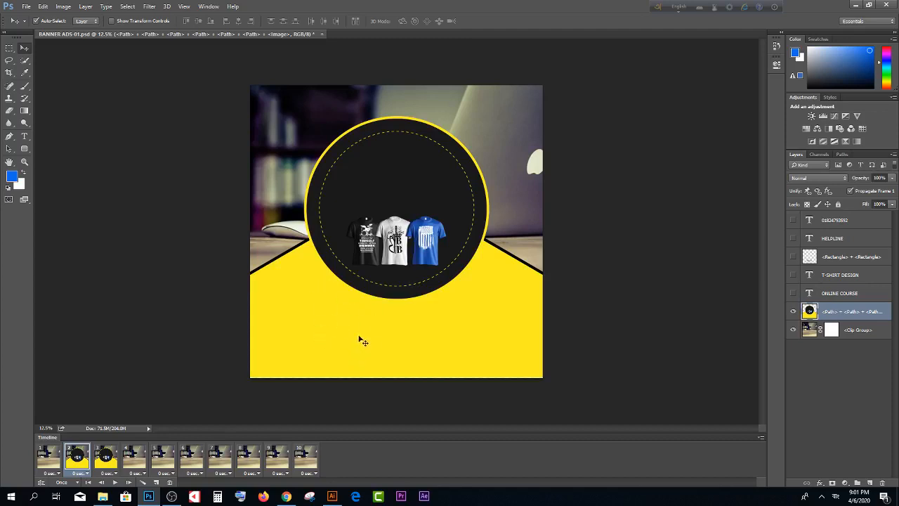
{"action": "left_click", "coordinate": [109, 456]}
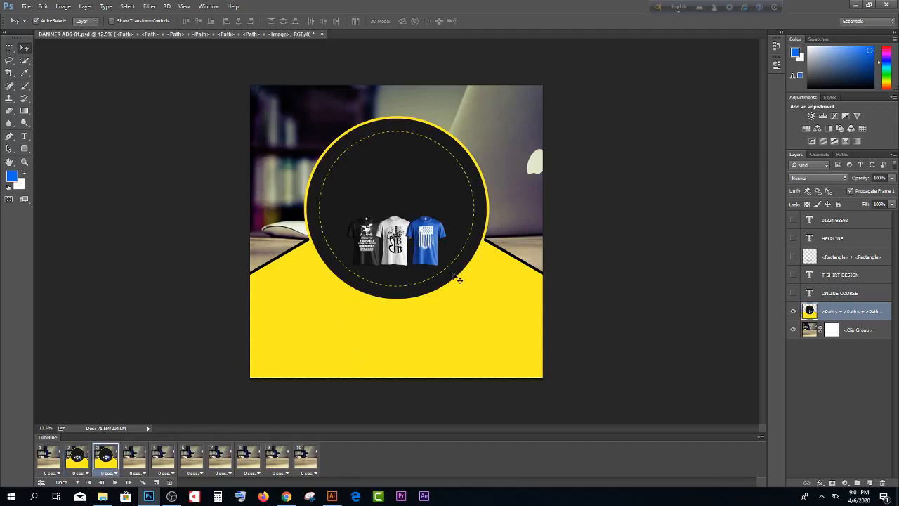